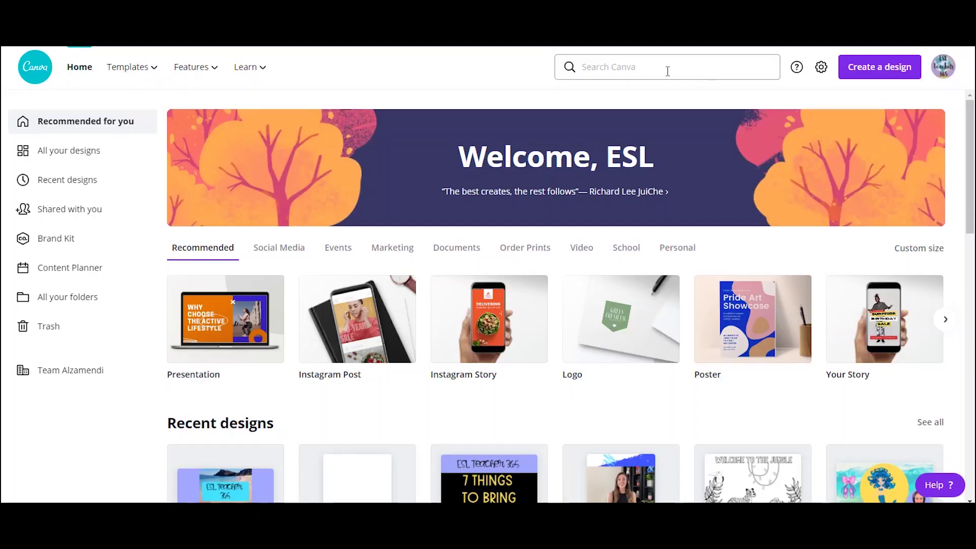
# Search Canva for 'worksheet' and browse the Worksheet template results.
pyautogui.click(667, 70)
pyautogui.write('worksheet')
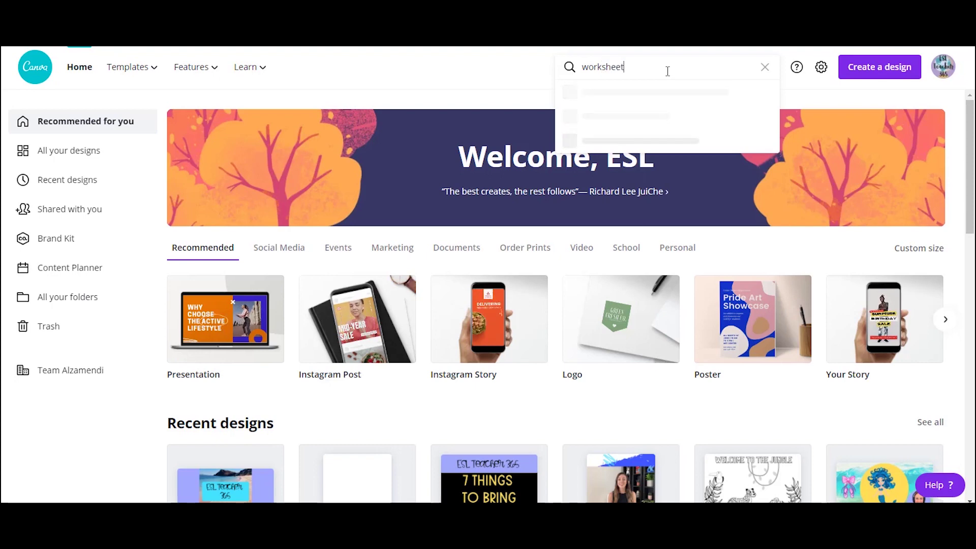
pyautogui.press('Return')
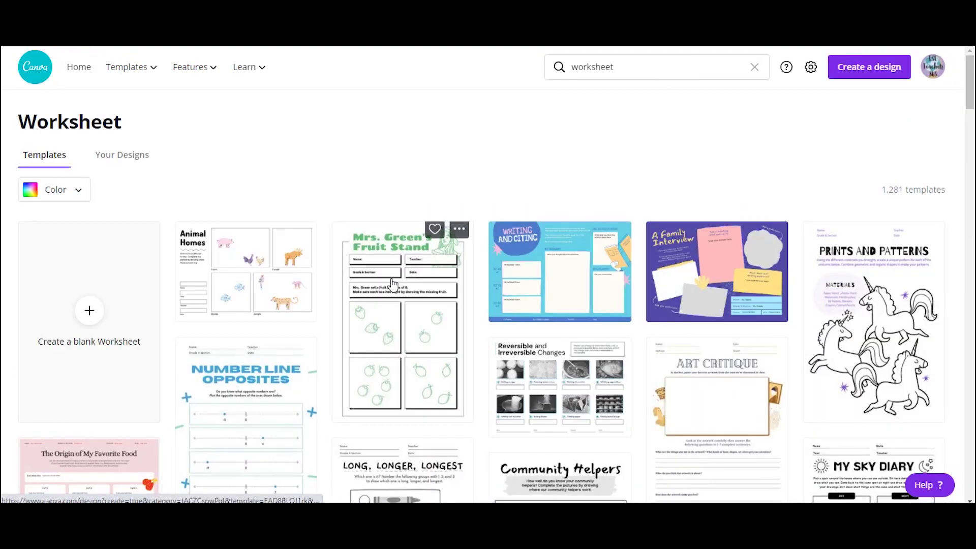
pyautogui.scroll(-5, 394, 305)
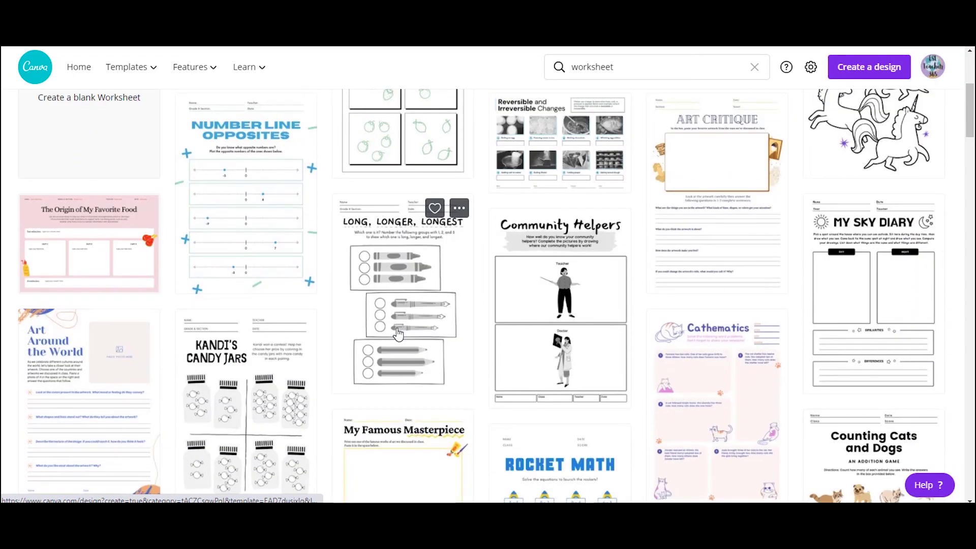
pyautogui.scroll(-7, 398, 334)
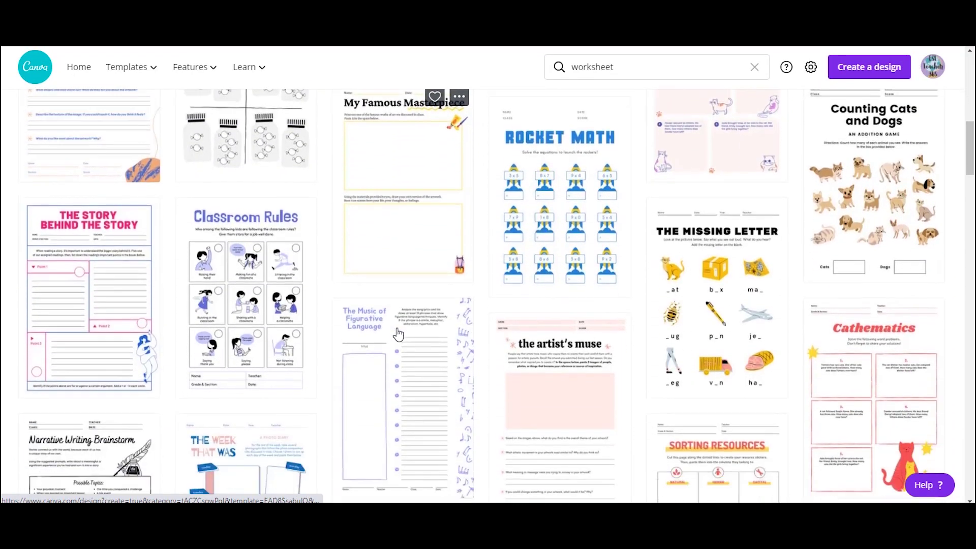
pyautogui.scroll(-6, 398, 334)
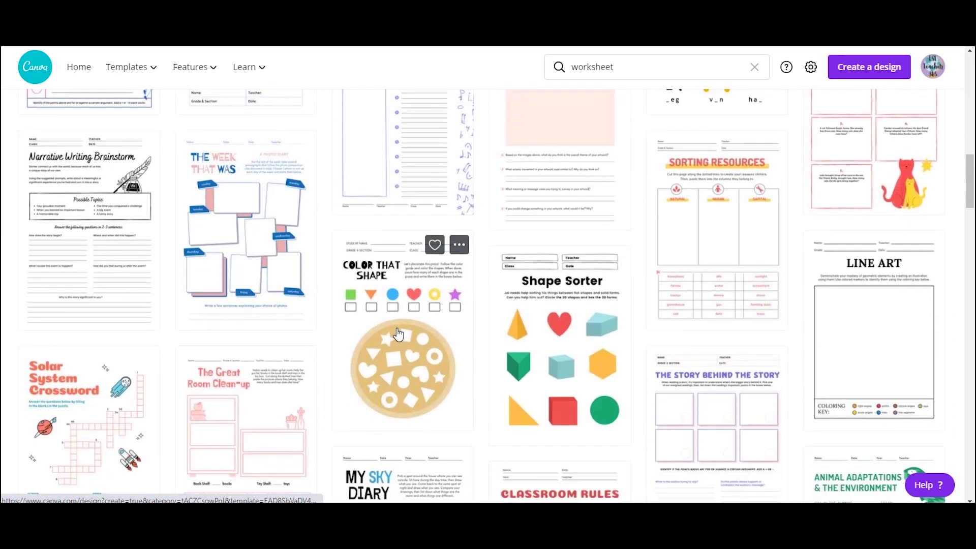
pyautogui.scroll(-3, 398, 334)
pyautogui.scroll(7, 398, 334)
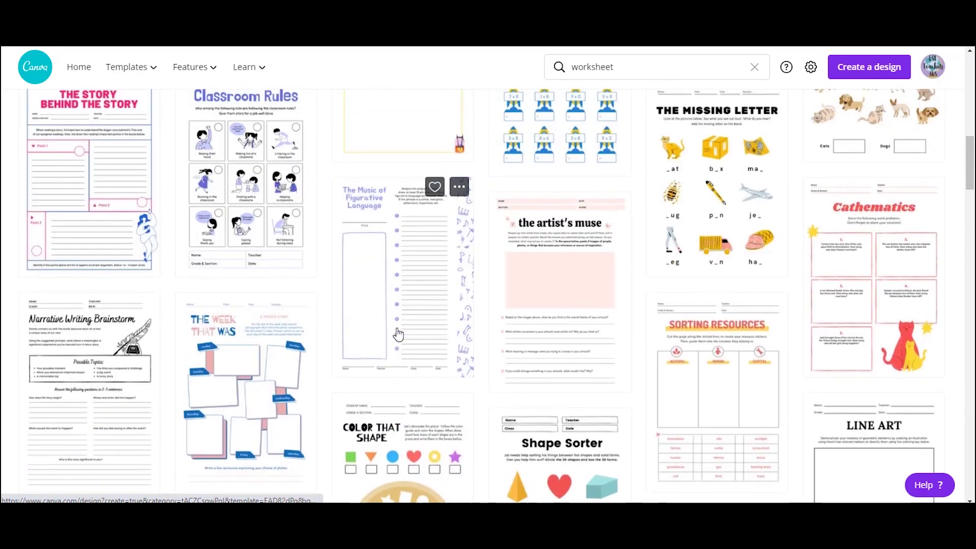
pyautogui.scroll(17, 398, 334)
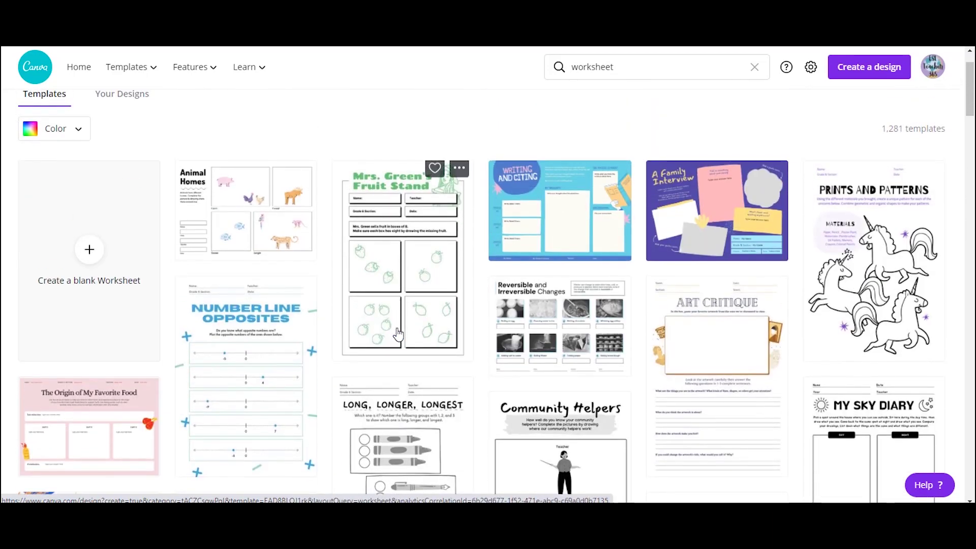
# Open a worksheet design with the Getting to Know Me template, viewed at 75% zoom.
pyautogui.click(717, 218)
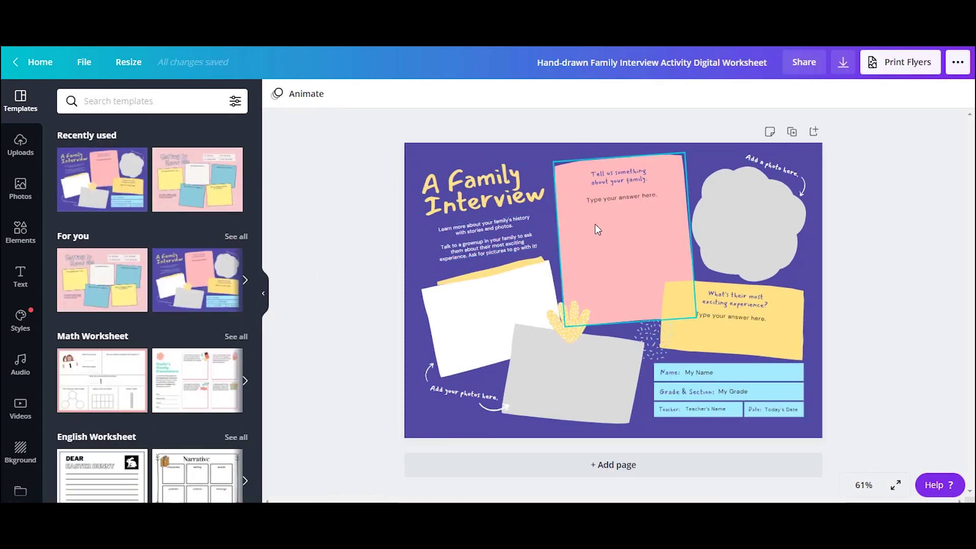
pyautogui.click(205, 176)
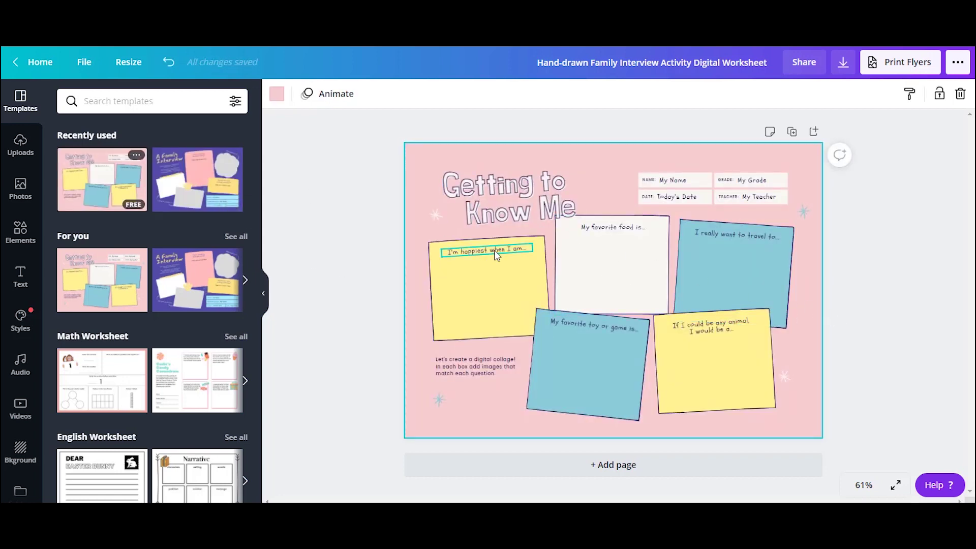
pyautogui.click(863, 484)
pyautogui.click(870, 325)
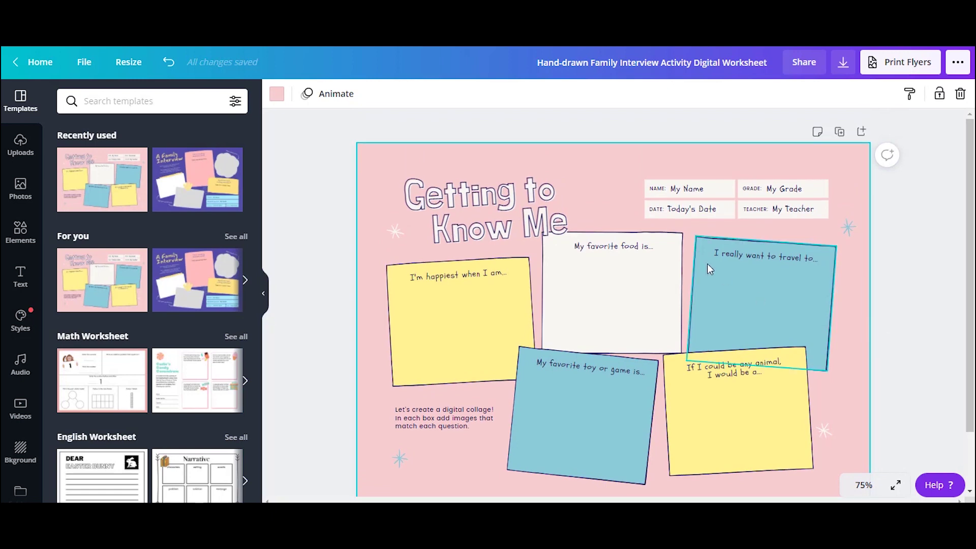
# Delete the My Name, Today's Date, My Grade and My Teacher placeholder texts.
pyautogui.click(703, 192)
pyautogui.press('Delete')
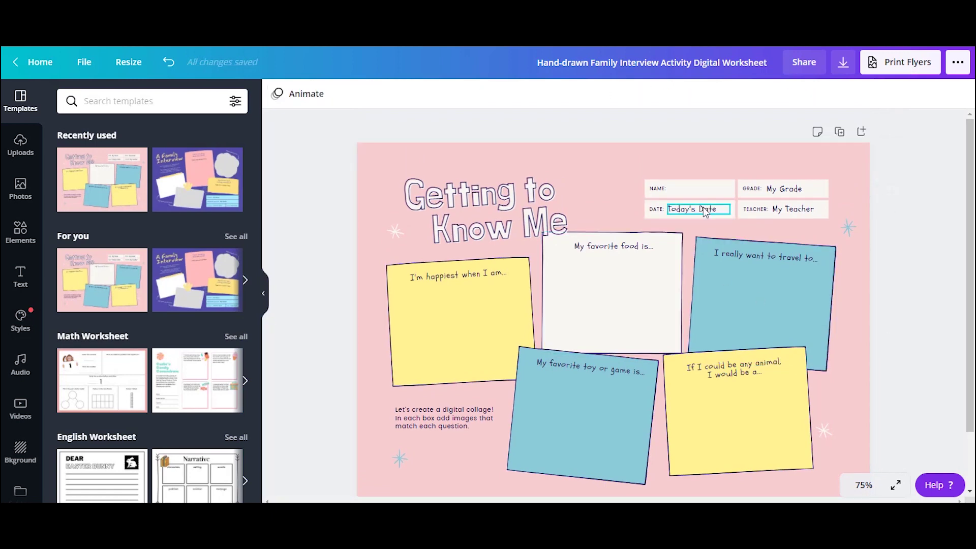
pyautogui.click(703, 208)
pyautogui.press('Delete')
pyautogui.click(785, 189)
pyautogui.press('Delete')
pyautogui.click(801, 211)
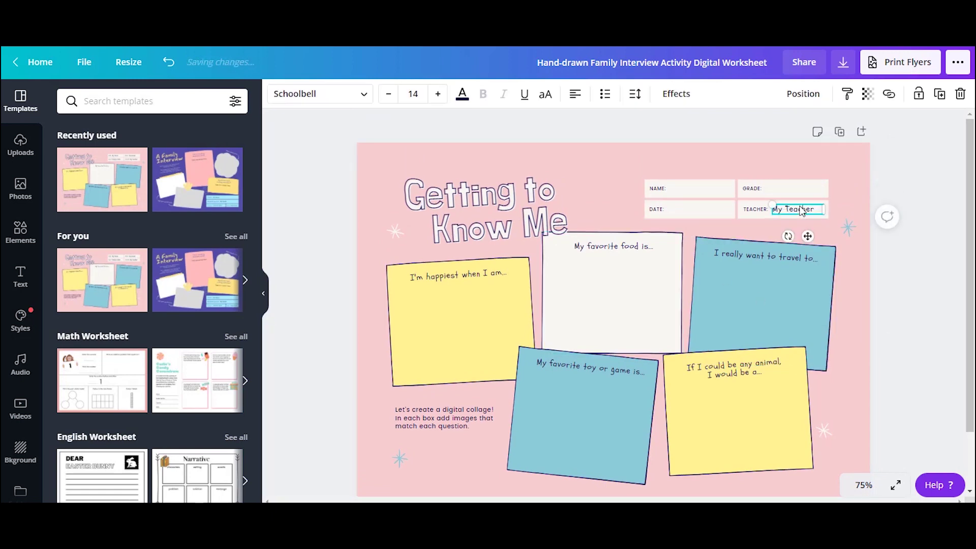
pyautogui.press('Delete')
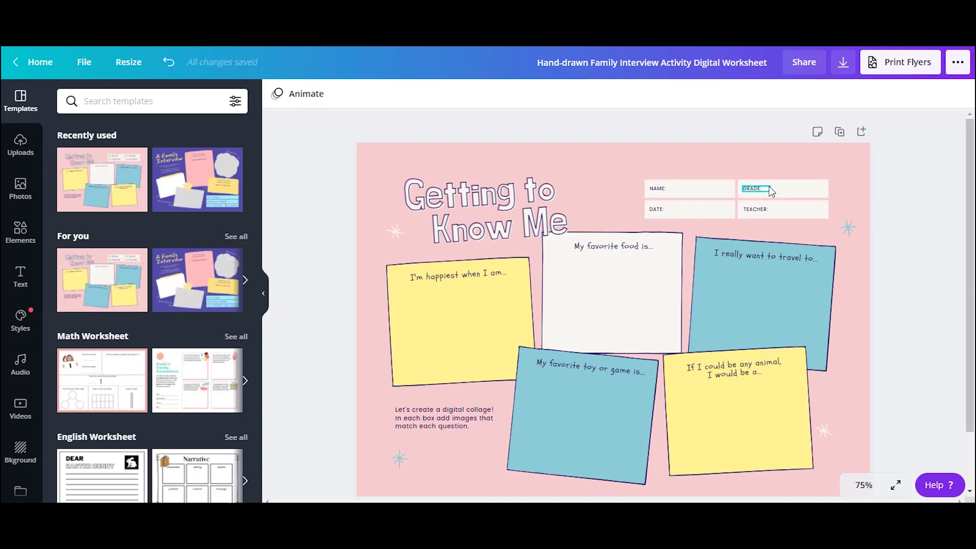
# Remove the GRADE and TEACHER white boxes and their labels.
pyautogui.click(795, 186)
pyautogui.press('Delete')
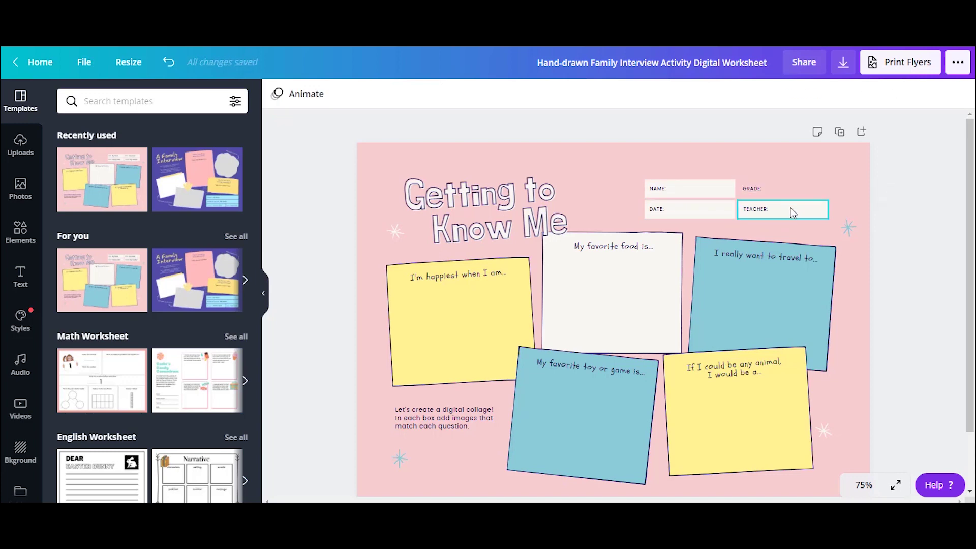
pyautogui.click(793, 212)
pyautogui.press('Delete')
pyautogui.click(761, 209)
pyautogui.press('Delete')
pyautogui.click(756, 188)
pyautogui.press('Delete')
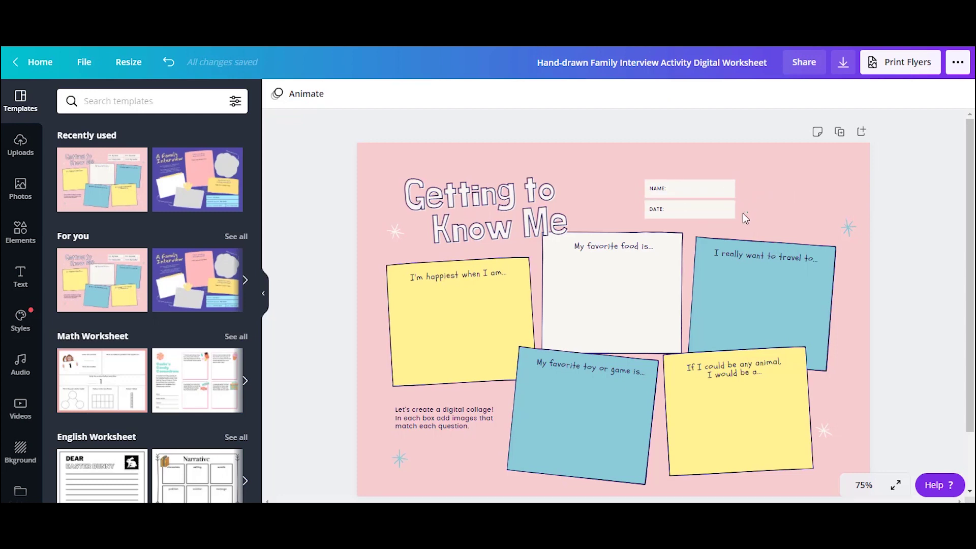
# Enlarge the NAME and DATE fields together toward the top-right.
pyautogui.moveTo(744, 222); pyautogui.dragTo(635, 178)
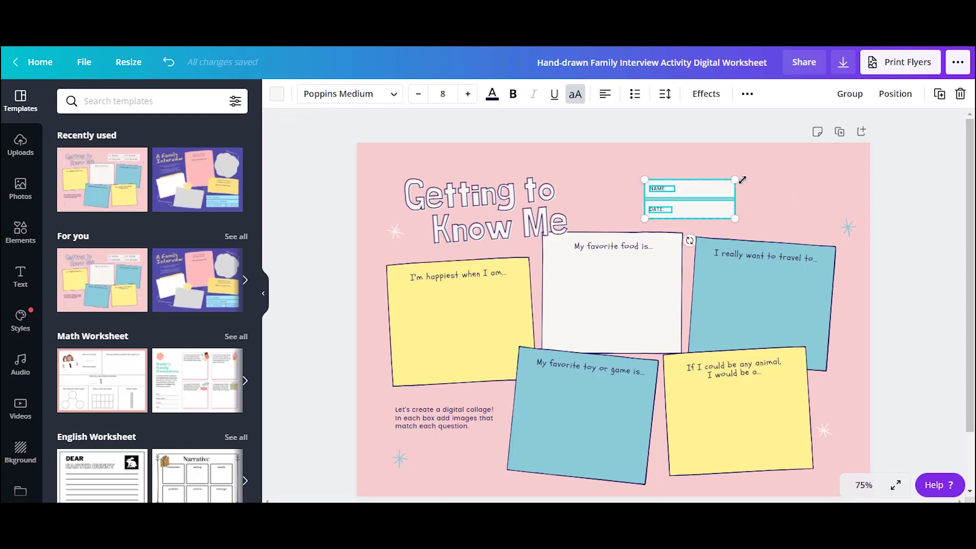
pyautogui.moveTo(742, 180); pyautogui.dragTo(810, 176)
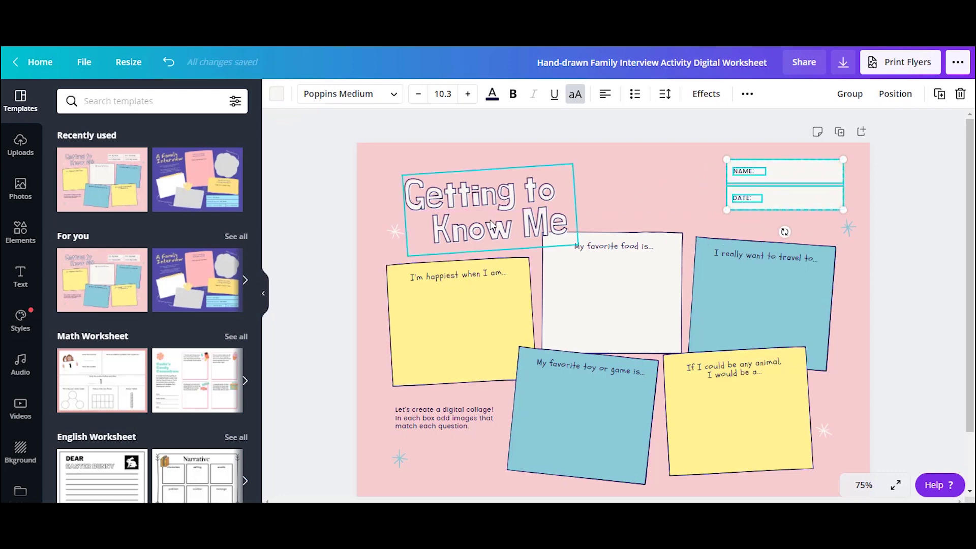
pyautogui.click(492, 225)
# Replace the title with 'All About Me', broken as 'All About' over 'Me'.
pyautogui.doubleClick(492, 225)
pyautogui.press('BackSpace')
pyautogui.press('BackSpace')
pyautogui.press('BackSpace')
pyautogui.press('BackSpace')
pyautogui.press('BackSpace')
pyautogui.press('BackSpace')
pyautogui.press('BackSpace')
pyautogui.press('BackSpace')
pyautogui.press('BackSpace')
pyautogui.press('BackSpace')
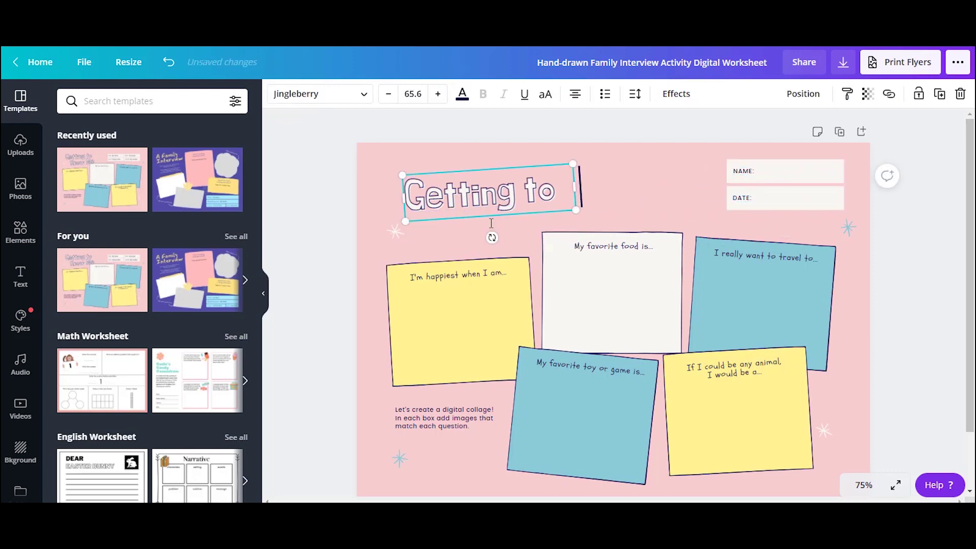
pyautogui.press('BackSpace')
pyautogui.press('BackSpace')
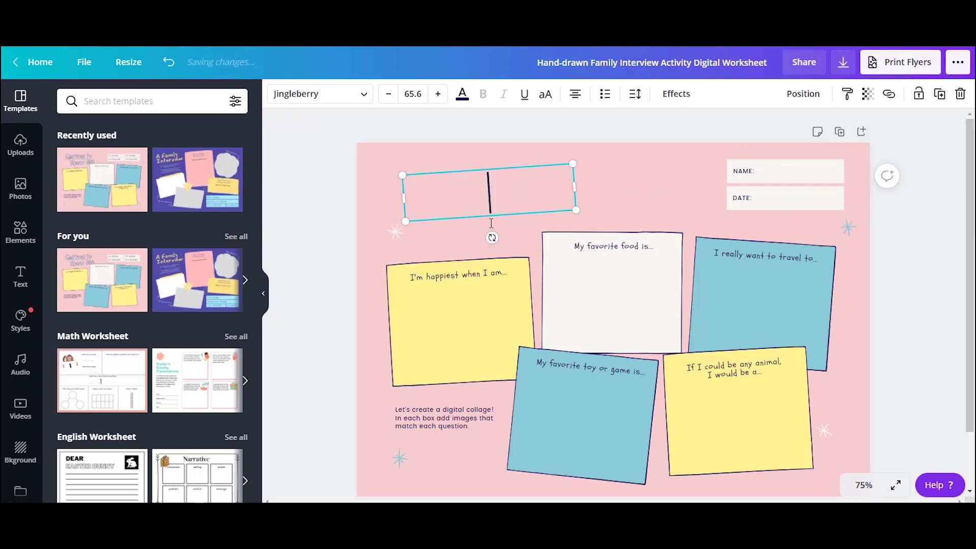
pyautogui.write('All About Me')
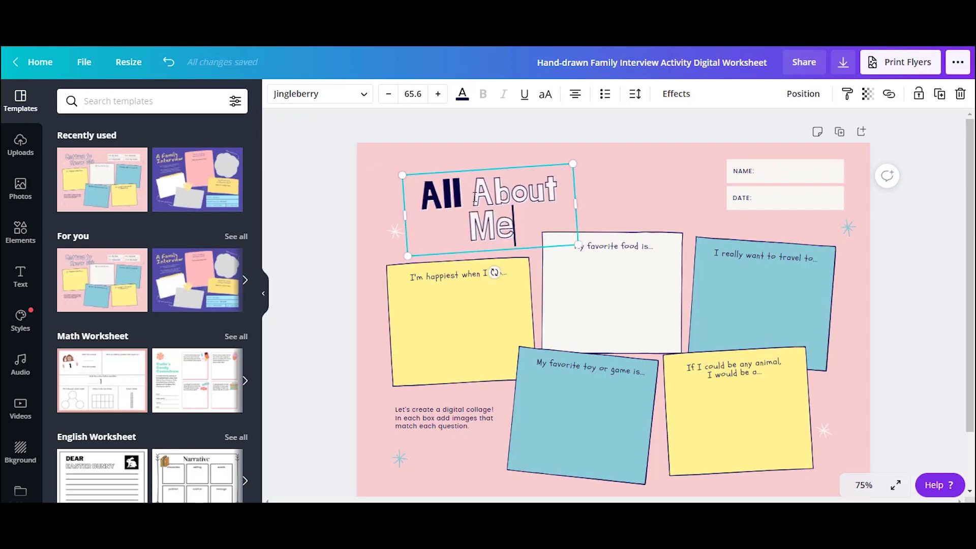
pyautogui.press('Return')
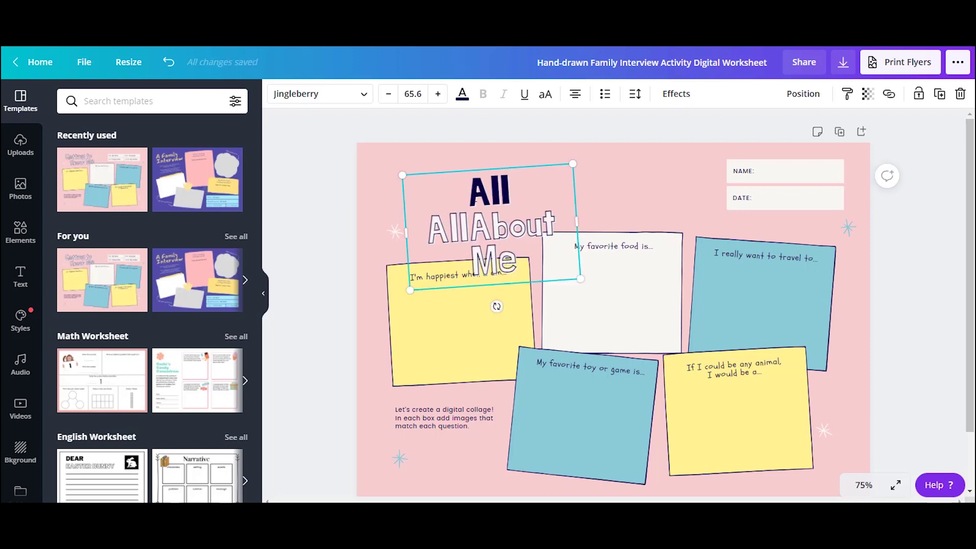
pyautogui.press('Return')
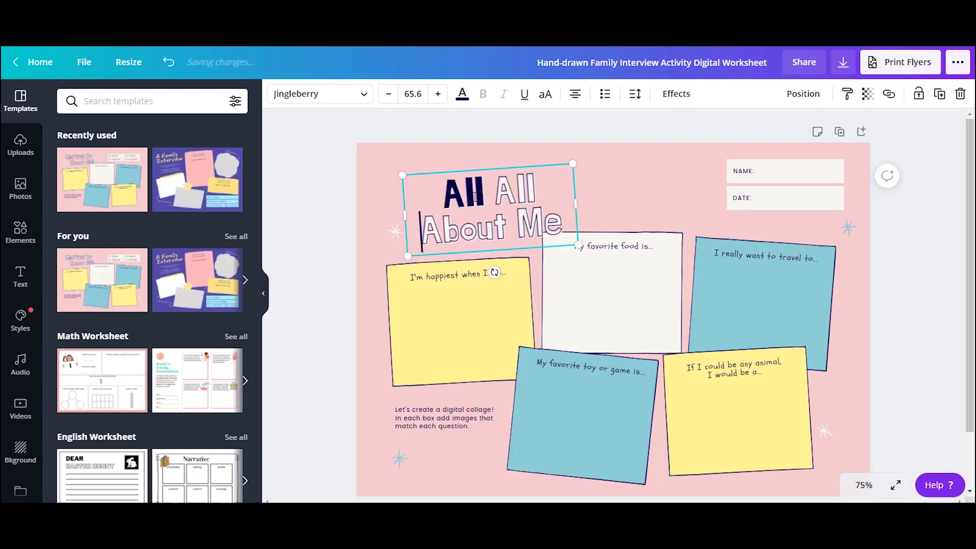
pyautogui.hotkey('ctrl', 'z')
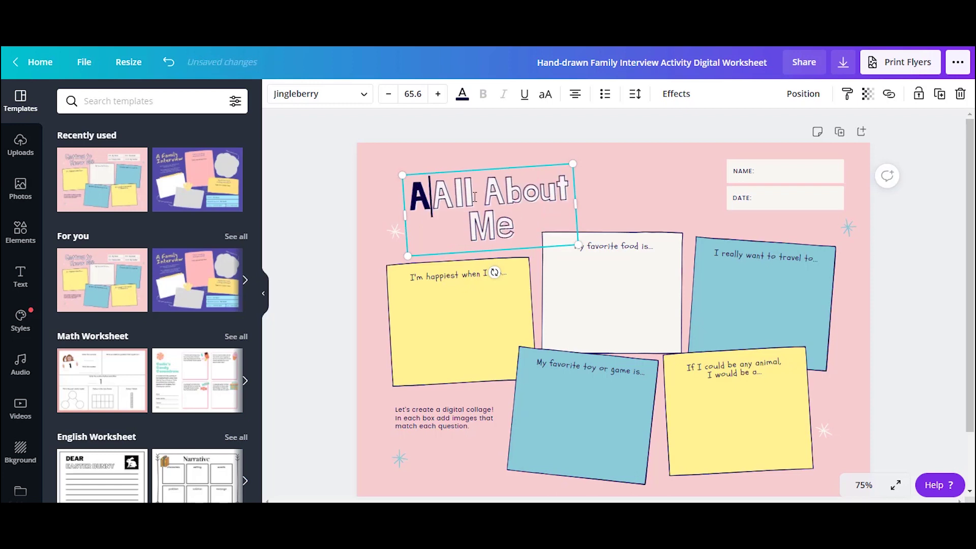
pyautogui.click(649, 205)
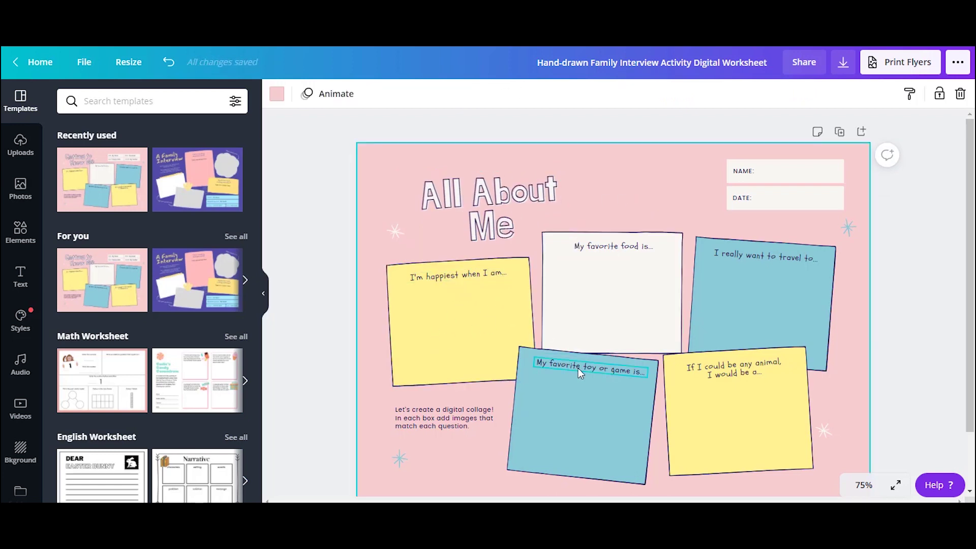
# Replace 'toy or game' with 'hobby' in the favorite prompt.
pyautogui.click(602, 369)
pyautogui.click(603, 369)
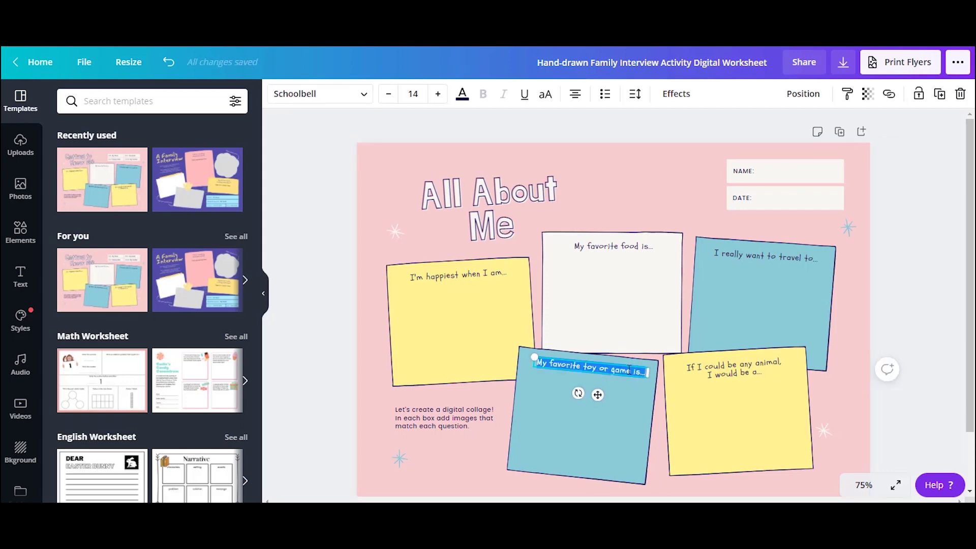
pyautogui.click(630, 370)
pyautogui.moveTo(631, 371); pyautogui.dragTo(580, 371)
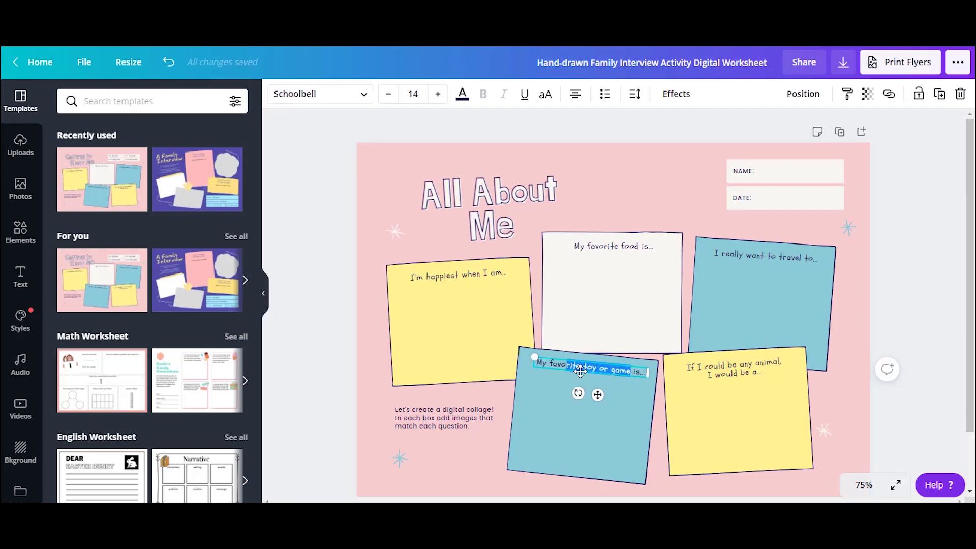
pyautogui.press('BackSpace')
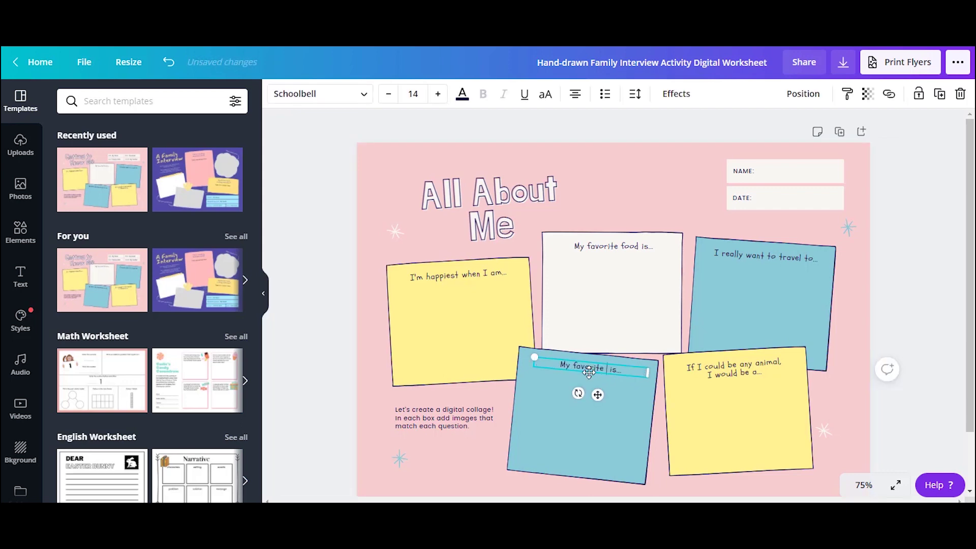
pyautogui.write('hobby')
# Erase the word 'animal' from the 'If I could be any animal' prompt.
pyautogui.click(765, 364)
pyautogui.click(773, 364)
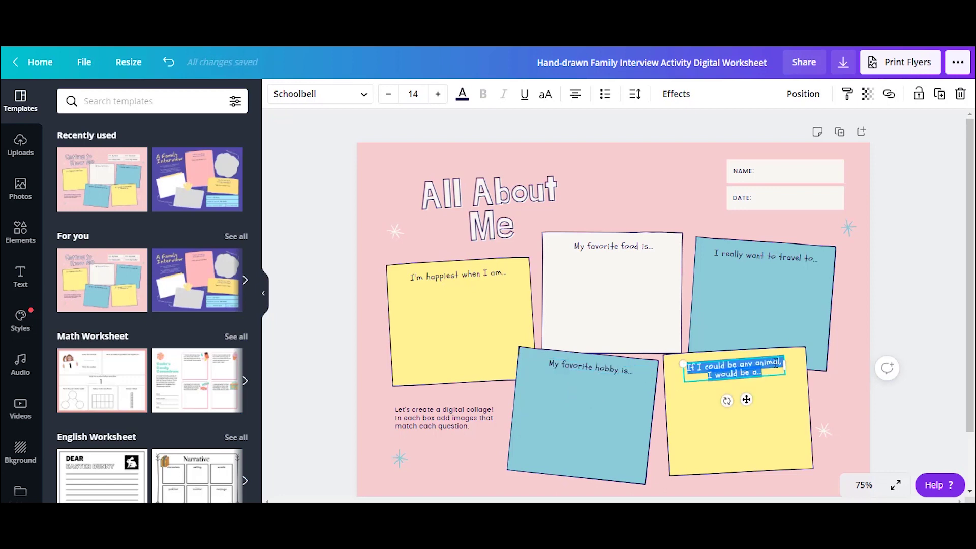
pyautogui.click(782, 364)
pyautogui.press('BackSpace')
pyautogui.press('BackSpace')
pyautogui.press('BackSpace')
pyautogui.press('BackSpace')
pyautogui.press('BackSpace')
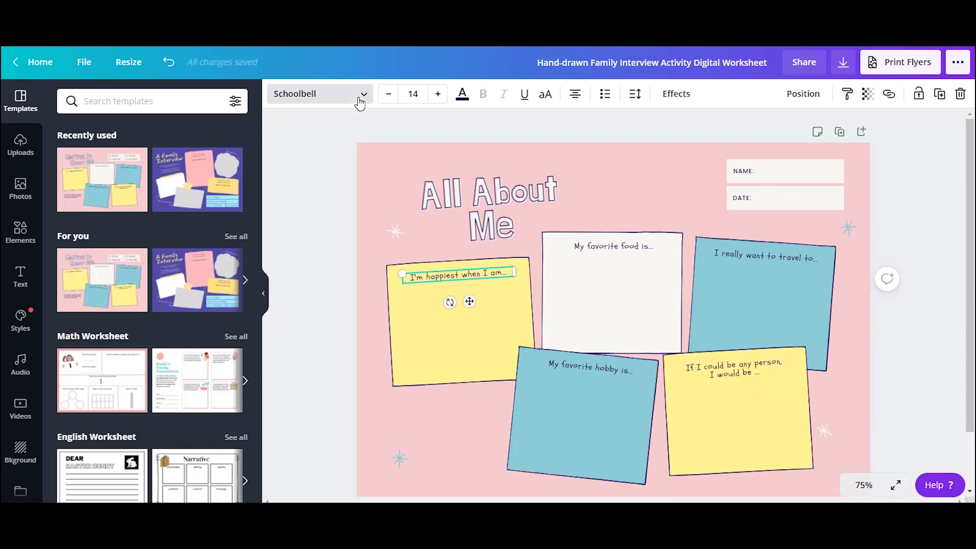
pyautogui.click(360, 102)
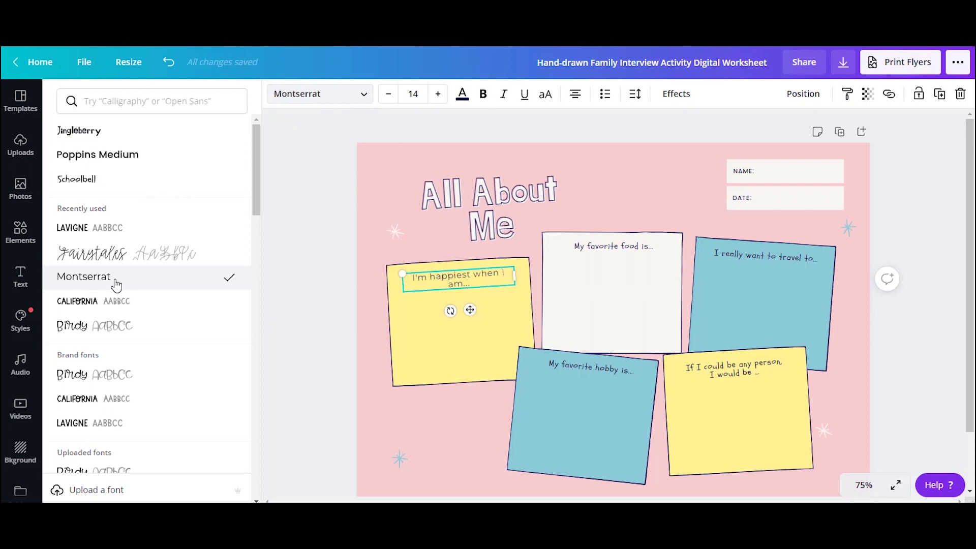
# Bold the happiest prompt and set the food and travel prompts to bold Montserrat.
pyautogui.click(484, 96)
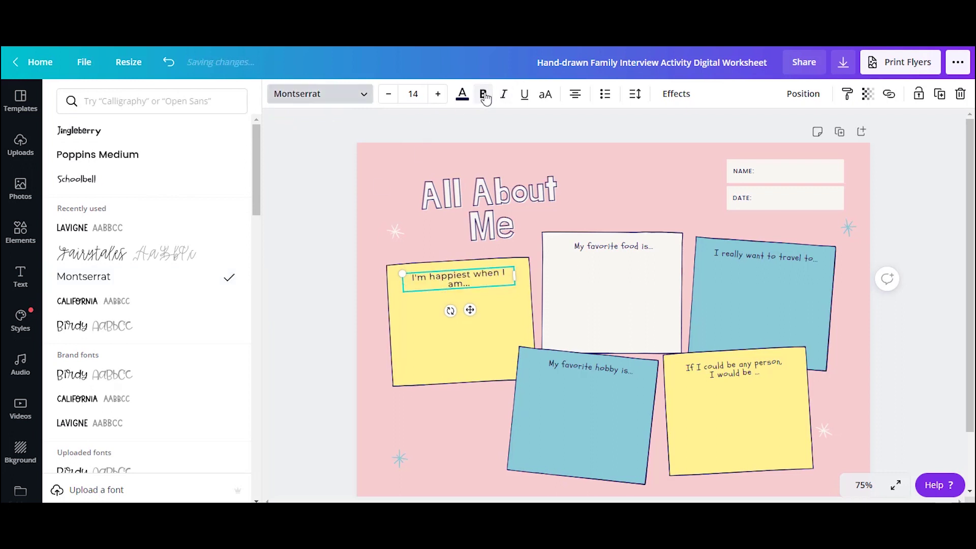
pyautogui.click(609, 247)
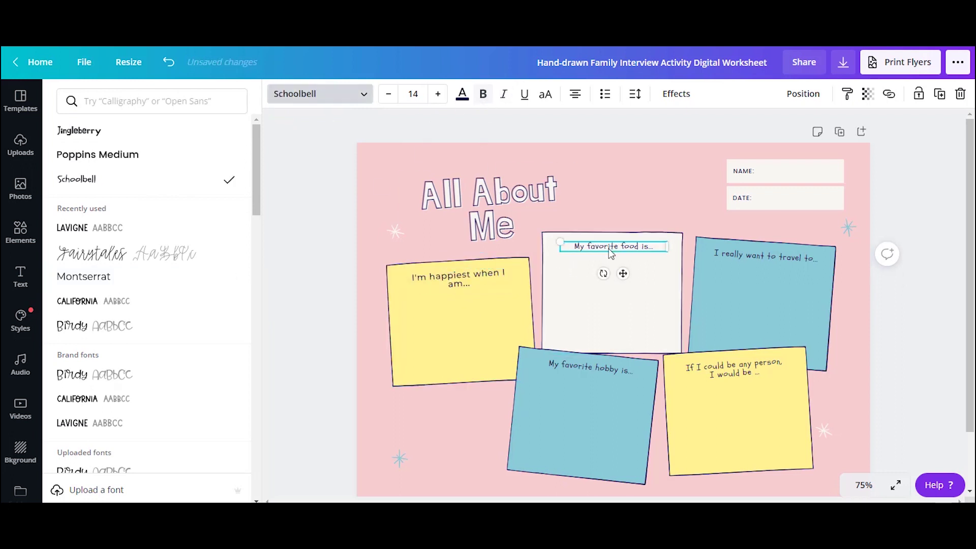
pyautogui.click(130, 286)
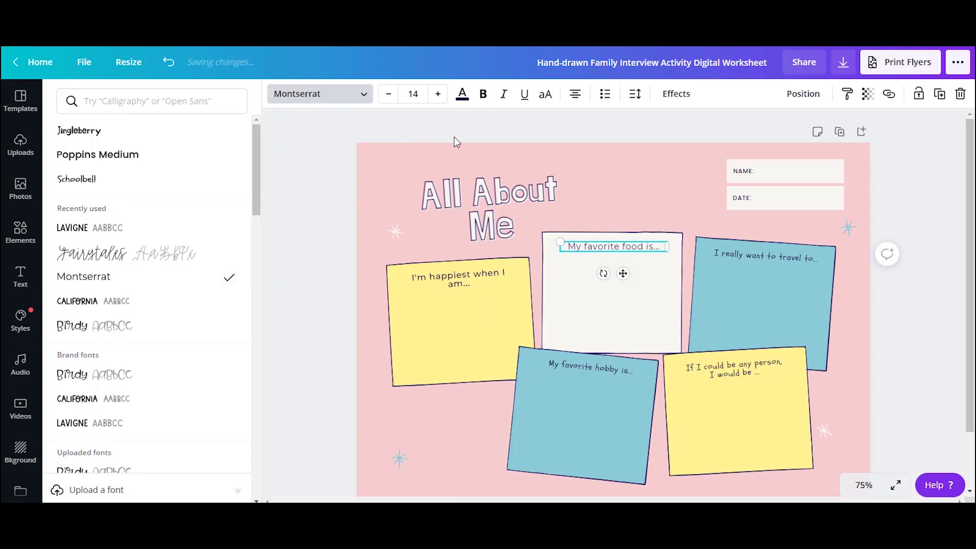
pyautogui.click(484, 94)
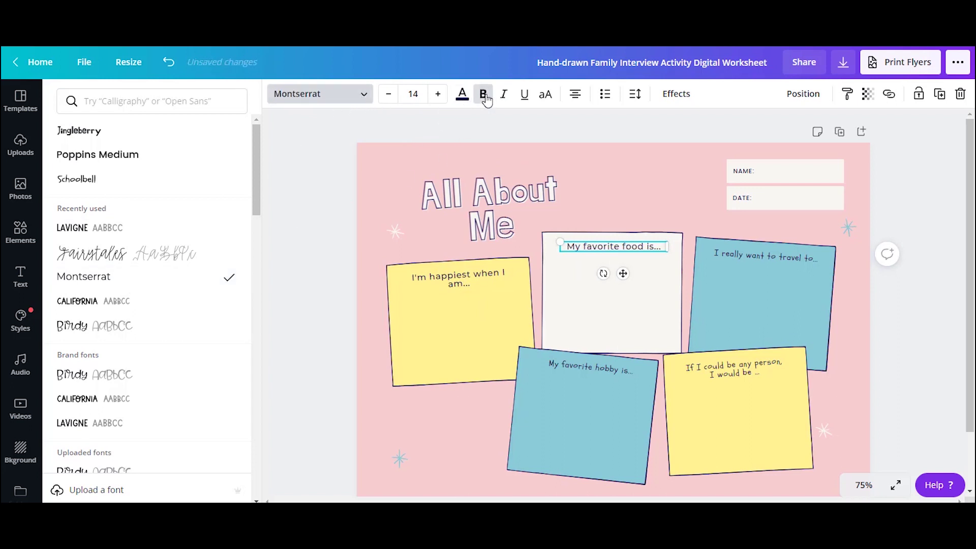
pyautogui.click(770, 260)
pyautogui.click(120, 279)
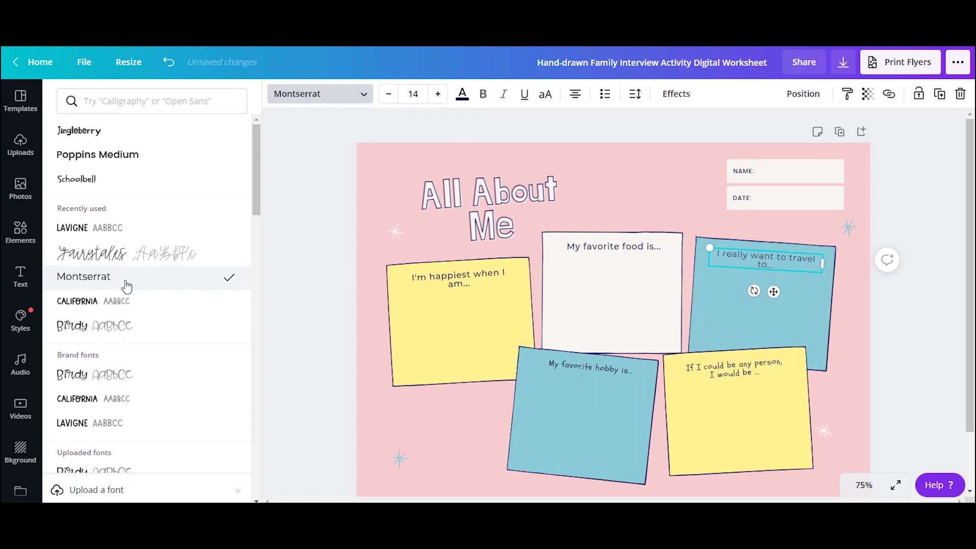
pyautogui.click(484, 95)
# Set the any-person and hobby prompts to Montserrat, making the hobby prompt bold.
pyautogui.click(724, 371)
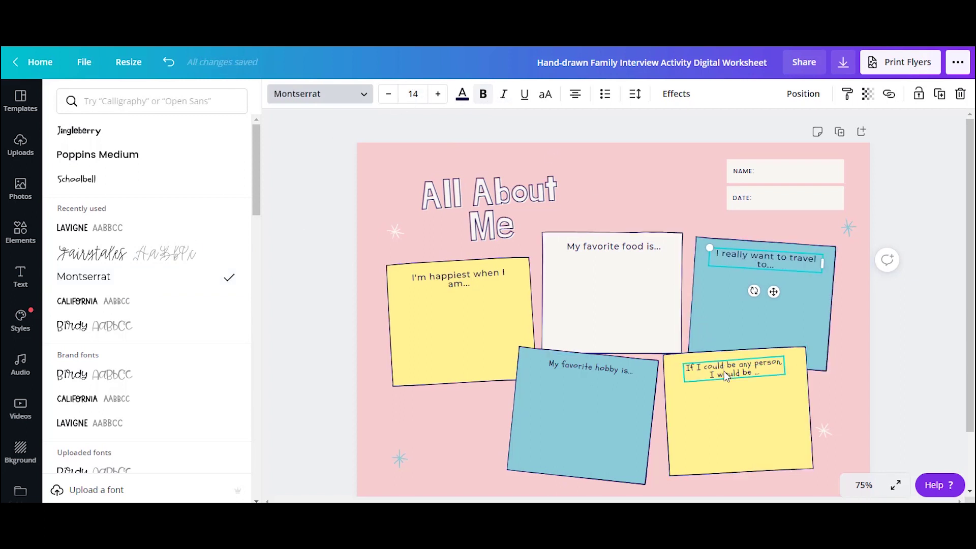
pyautogui.click(99, 280)
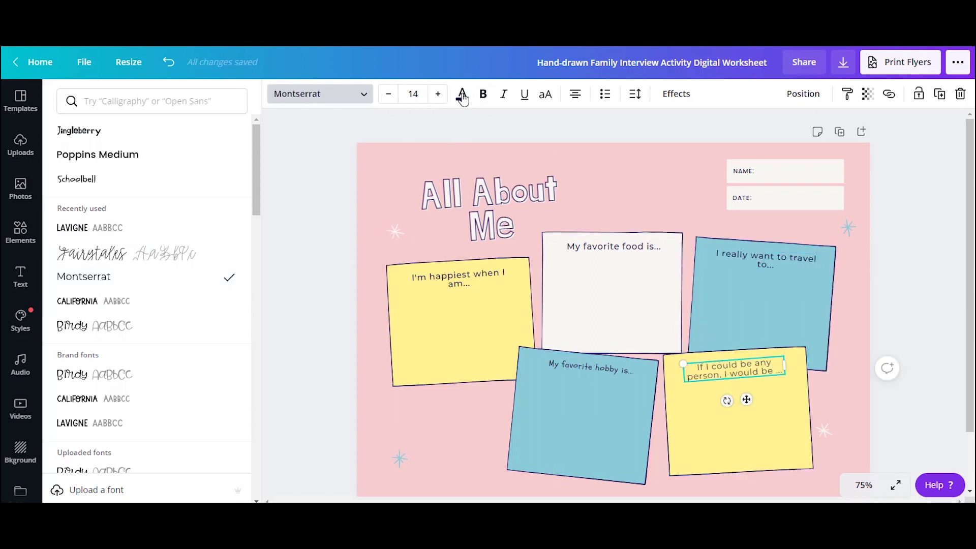
pyautogui.click(590, 365)
pyautogui.click(110, 286)
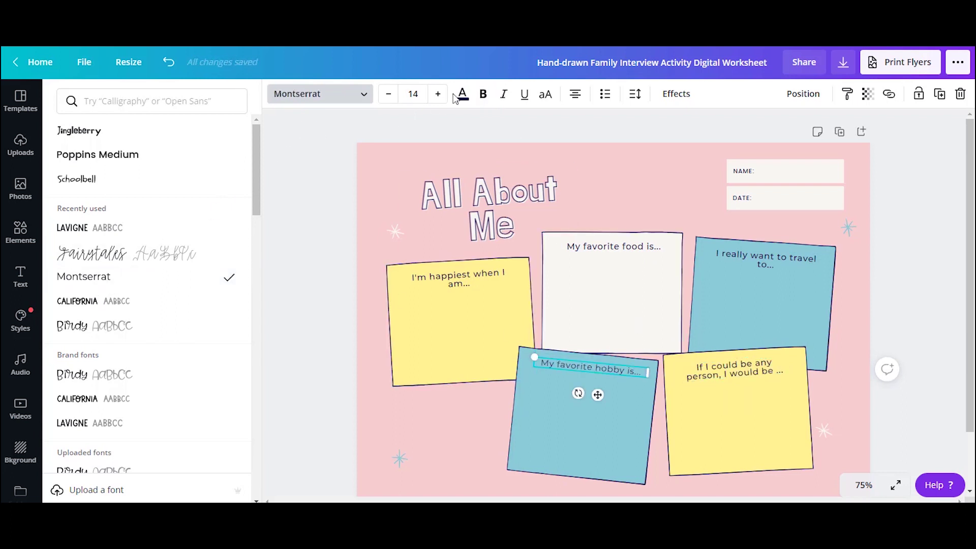
pyautogui.click(484, 95)
pyautogui.click(395, 165)
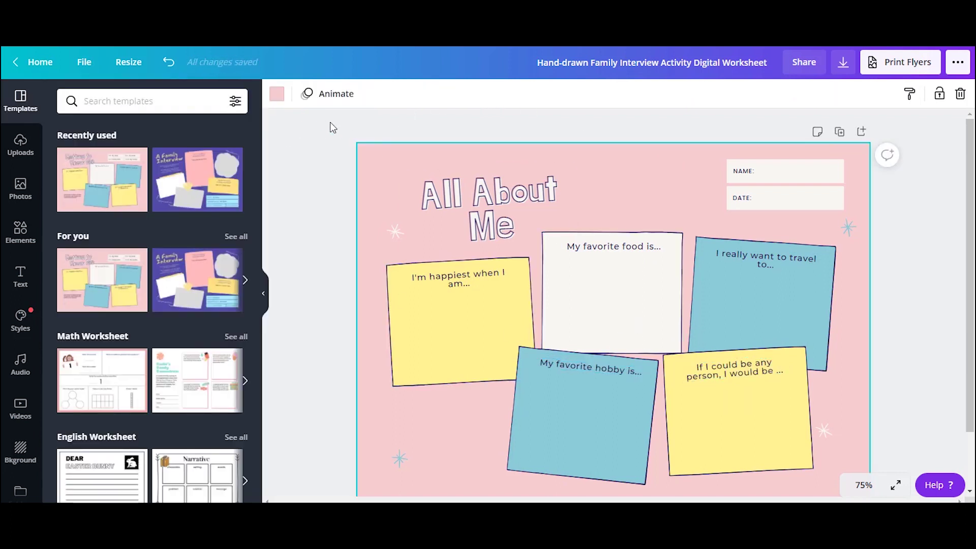
# Try a light grey page background, then set the page background back to white.
pyautogui.click(277, 94)
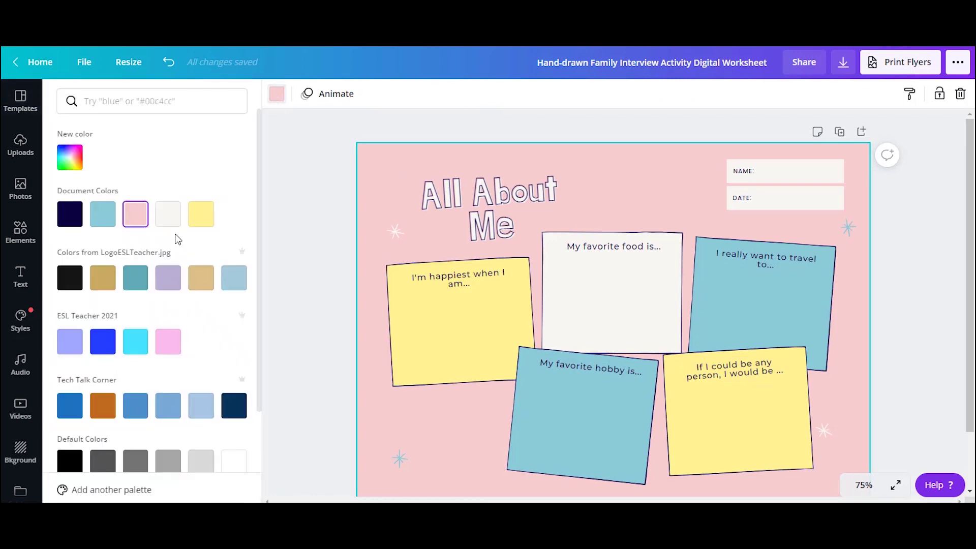
pyautogui.click(199, 468)
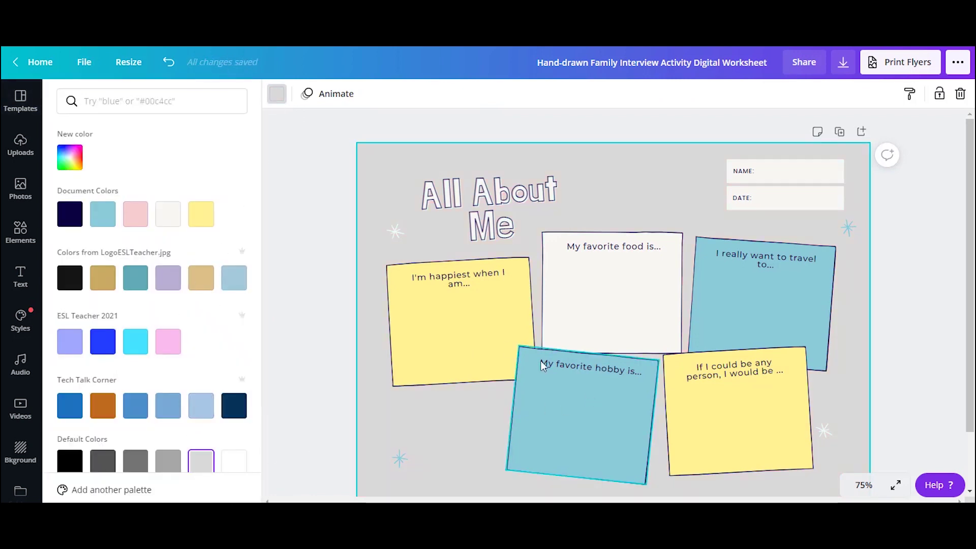
pyautogui.click(471, 329)
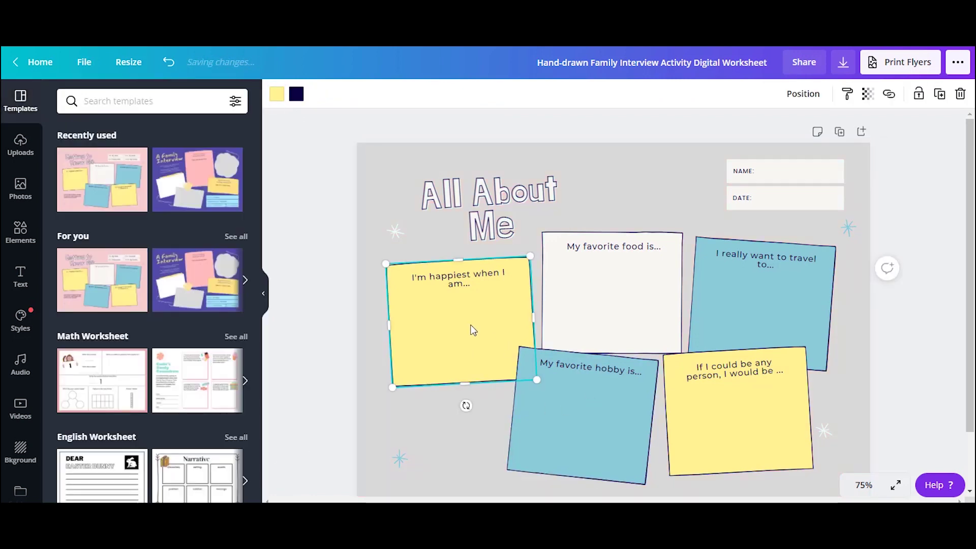
pyautogui.click(277, 95)
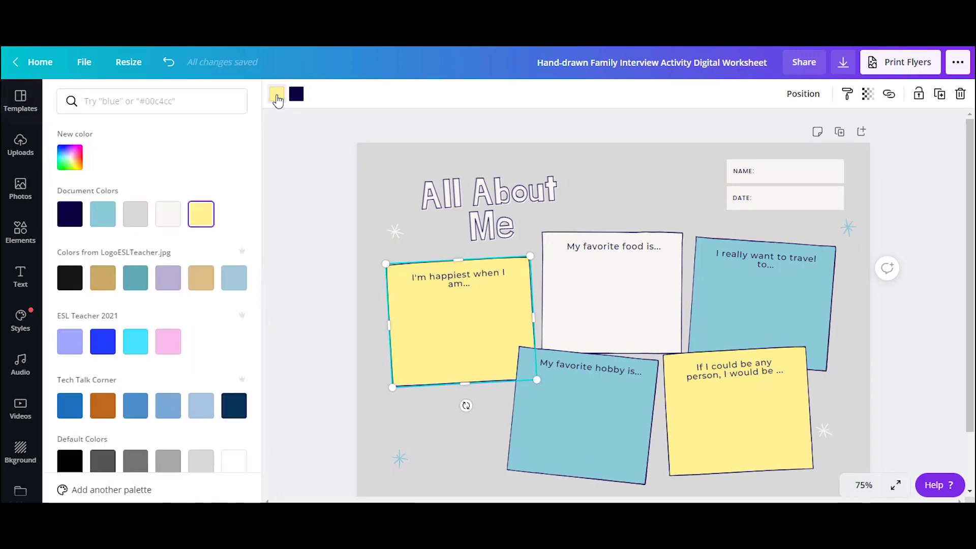
pyautogui.click(390, 156)
pyautogui.click(276, 93)
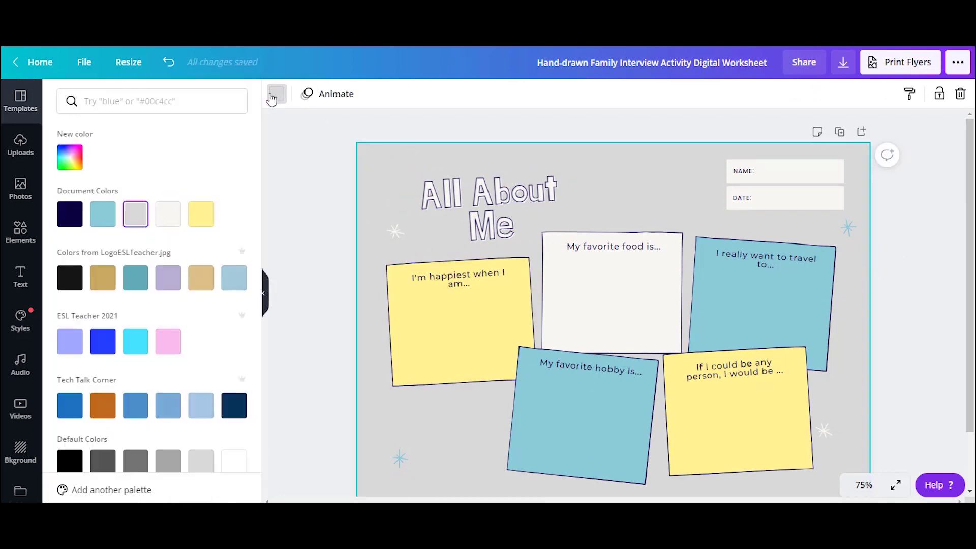
pyautogui.click(234, 460)
# Turn the yellow happiest and any-person notes light grey.
pyautogui.click(490, 311)
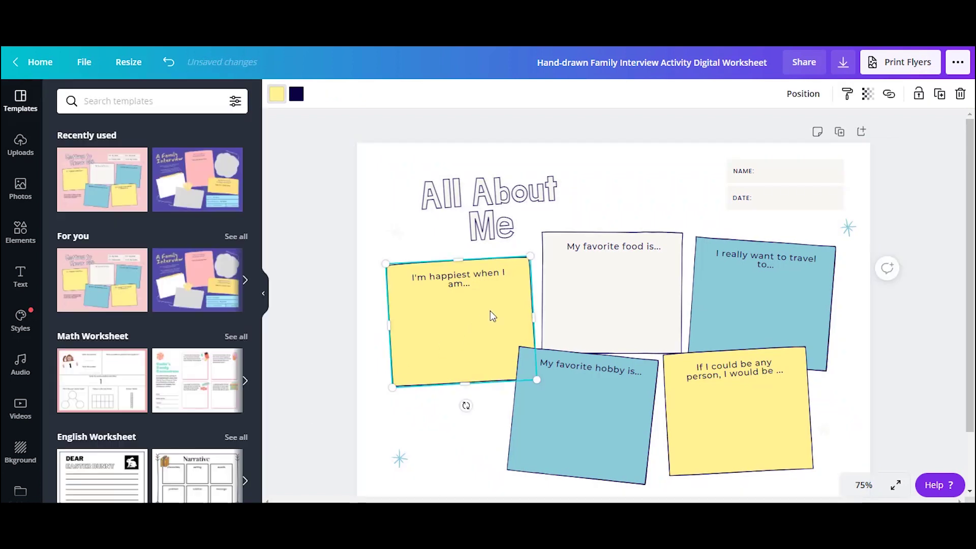
pyautogui.click(277, 95)
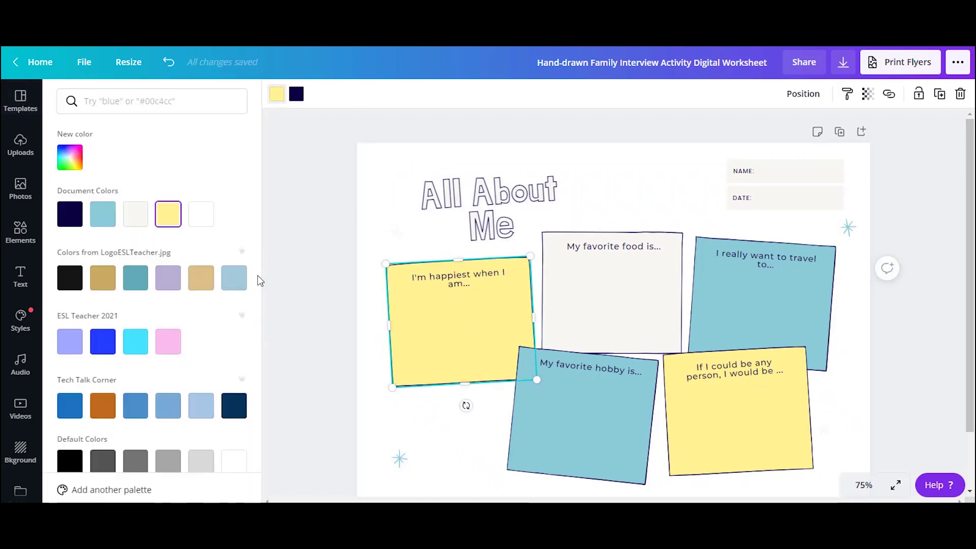
pyautogui.click(201, 461)
pyautogui.click(687, 405)
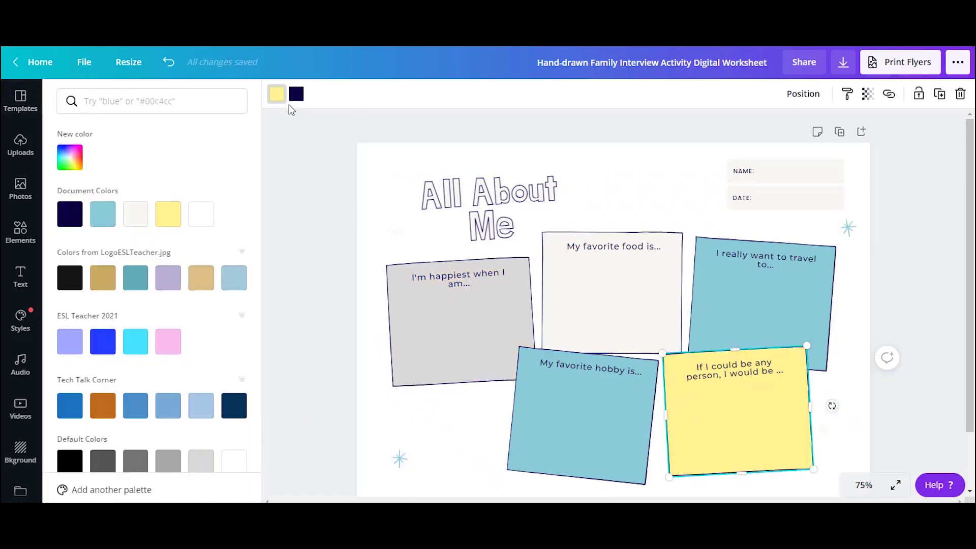
pyautogui.click(201, 461)
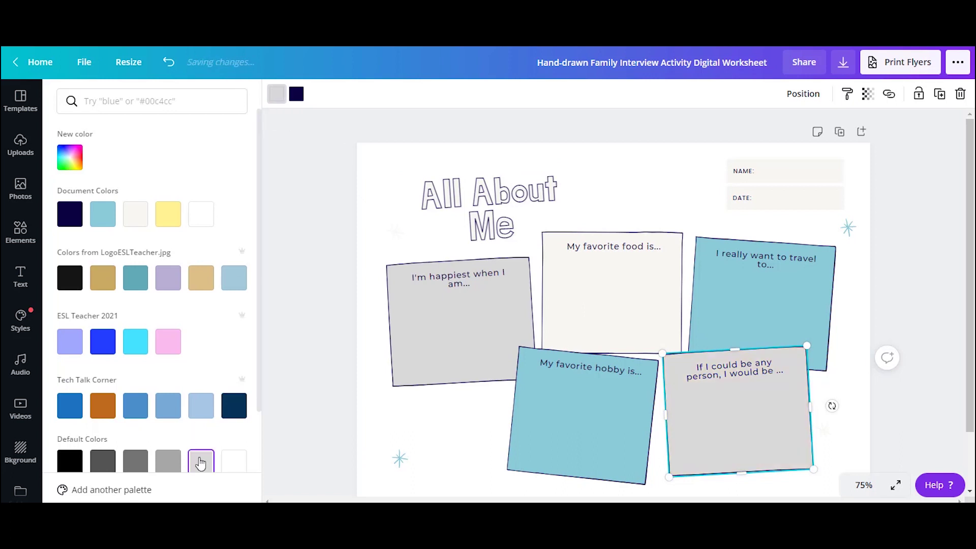
# Turn the blue travel and hobby notes mid grey.
pyautogui.click(782, 325)
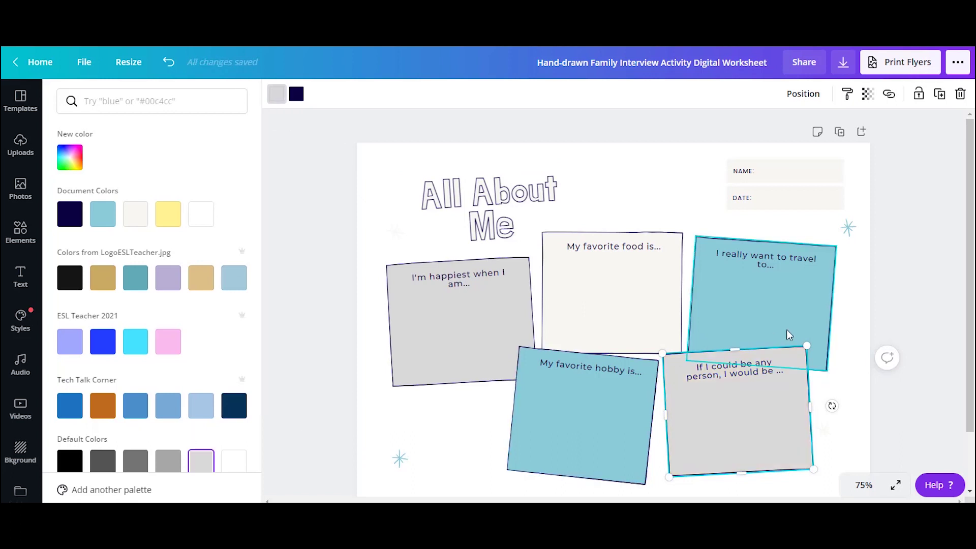
pyautogui.click(172, 464)
pyautogui.click(566, 406)
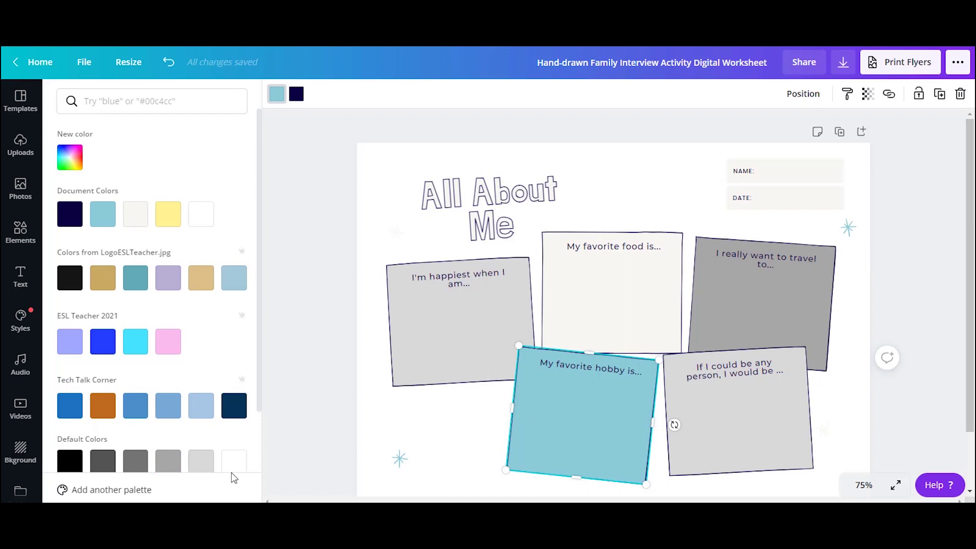
pyautogui.click(168, 461)
pyautogui.press('Escape')
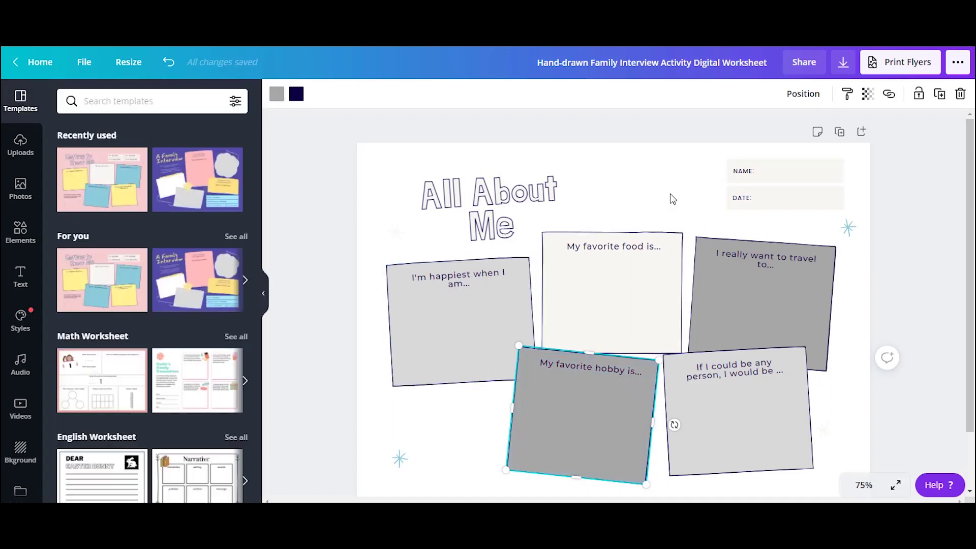
pyautogui.scroll(-2, 544, 343)
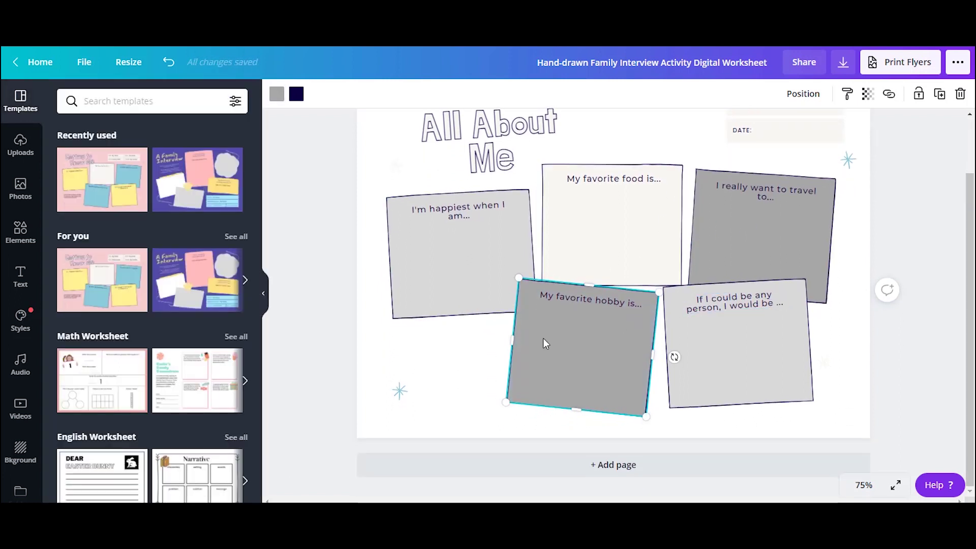
pyautogui.click(399, 396)
# Recolor the bottom-left and top-right sparkle decorations black.
pyautogui.click(277, 97)
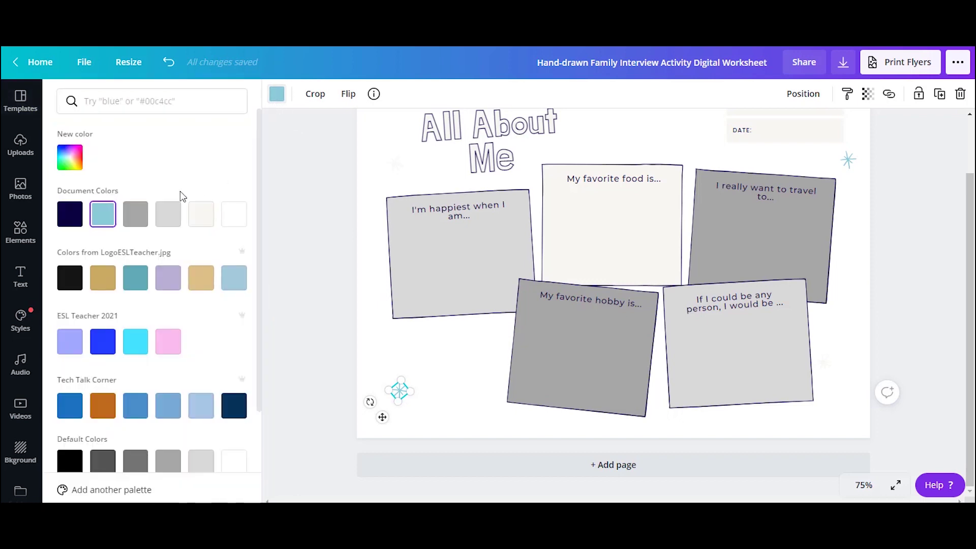
pyautogui.click(81, 464)
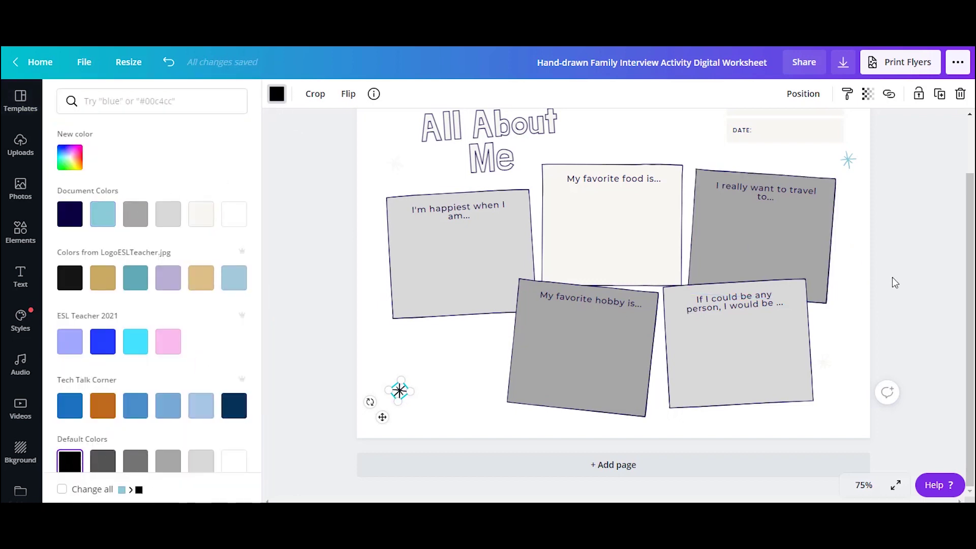
pyautogui.scroll(2, 888, 279)
pyautogui.click(849, 229)
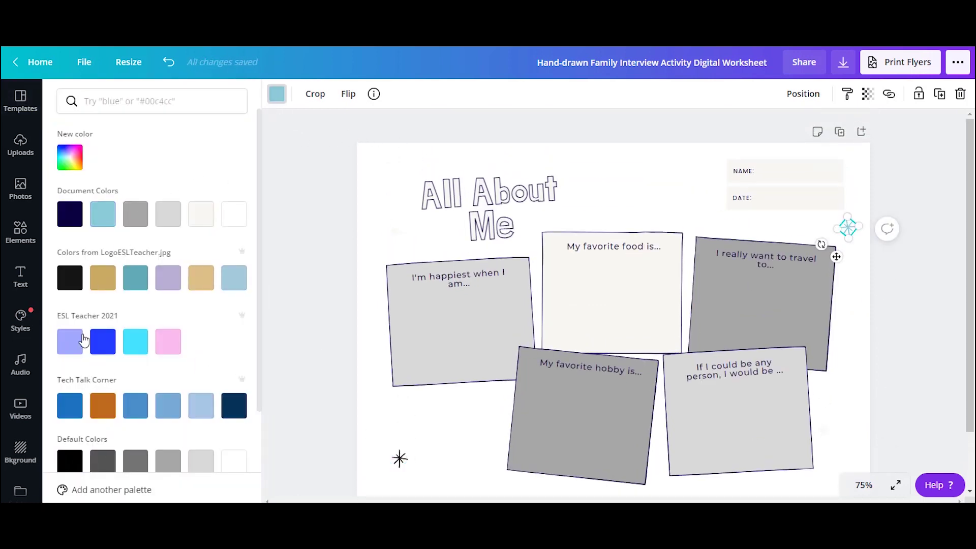
pyautogui.click(75, 463)
# Shift the All About Me title left and nudge the top-right sparkle down-right.
pyautogui.scroll(-2, 920, 349)
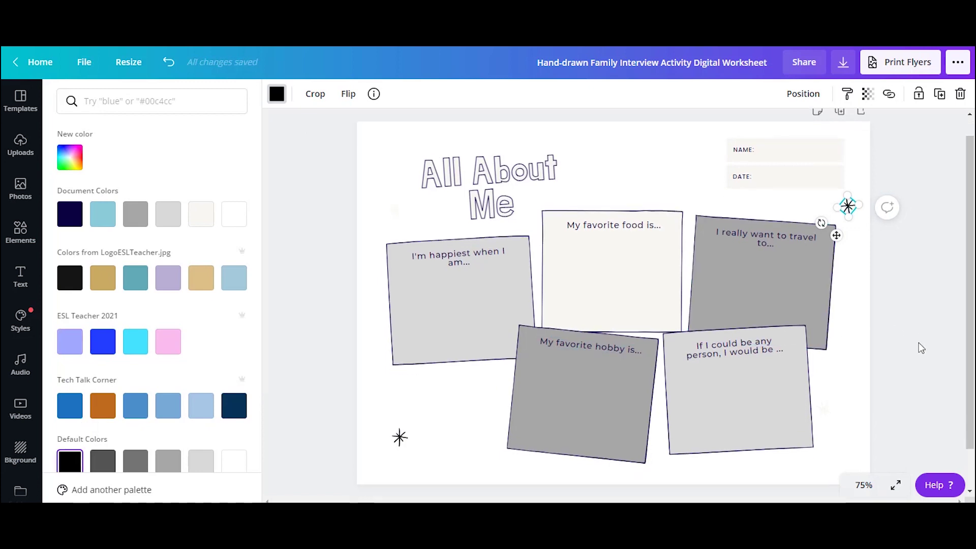
pyautogui.scroll(2, 654, 297)
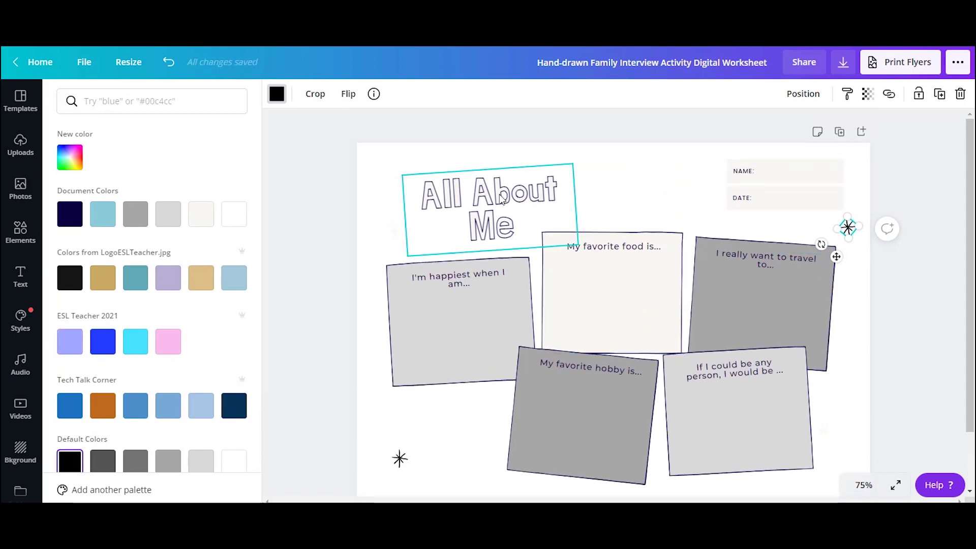
pyautogui.moveTo(505, 205); pyautogui.dragTo(476, 205)
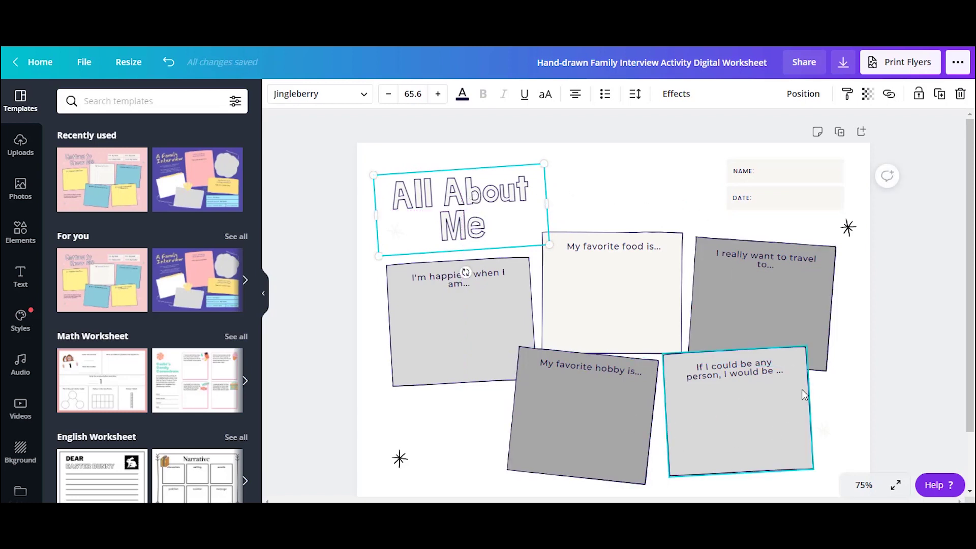
pyautogui.moveTo(854, 234); pyautogui.dragTo(860, 242)
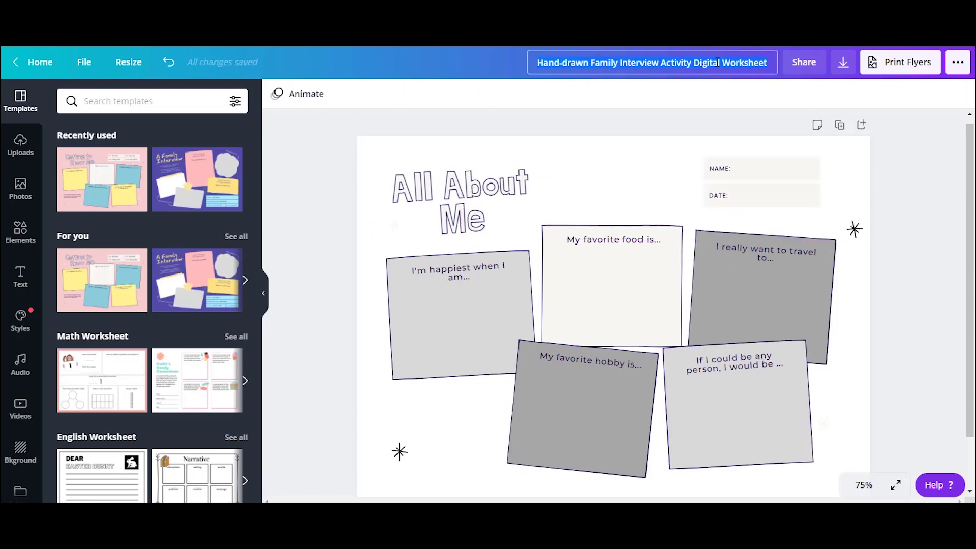
# Rename the design 'All About Me Worksheet'.
pyautogui.click(717, 62)
pyautogui.write('All About')
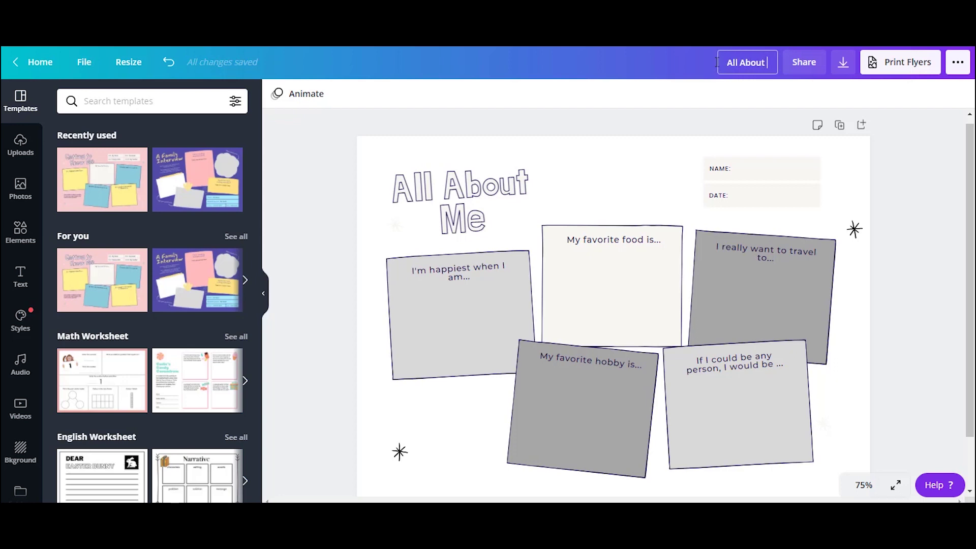
pyautogui.write(' Me Worksheet')
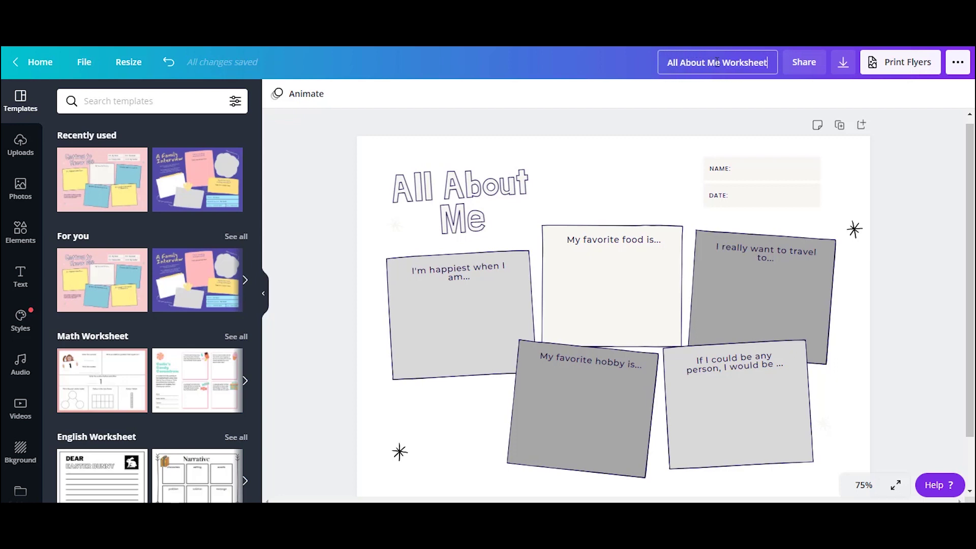
pyautogui.press('Return')
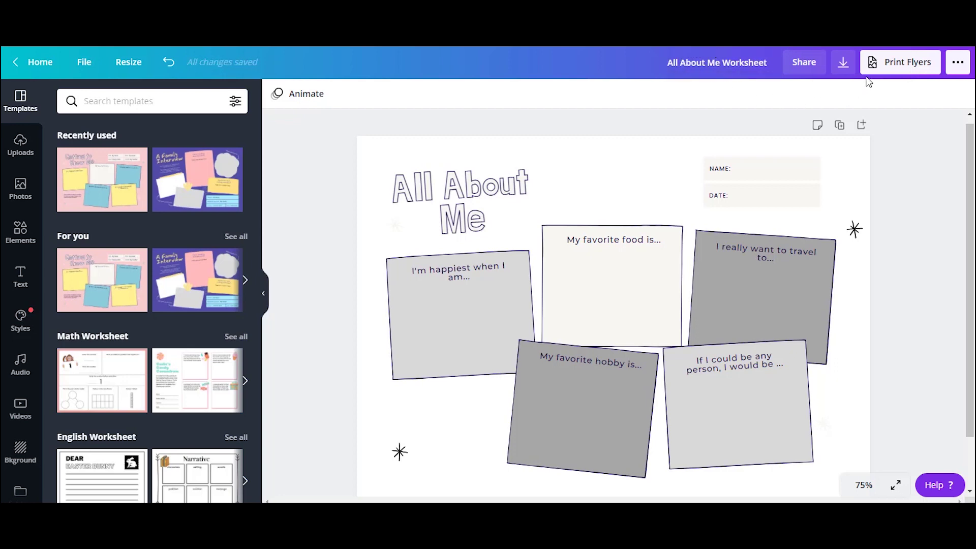
# Download the worksheet as a PDF Standard file.
pyautogui.click(845, 65)
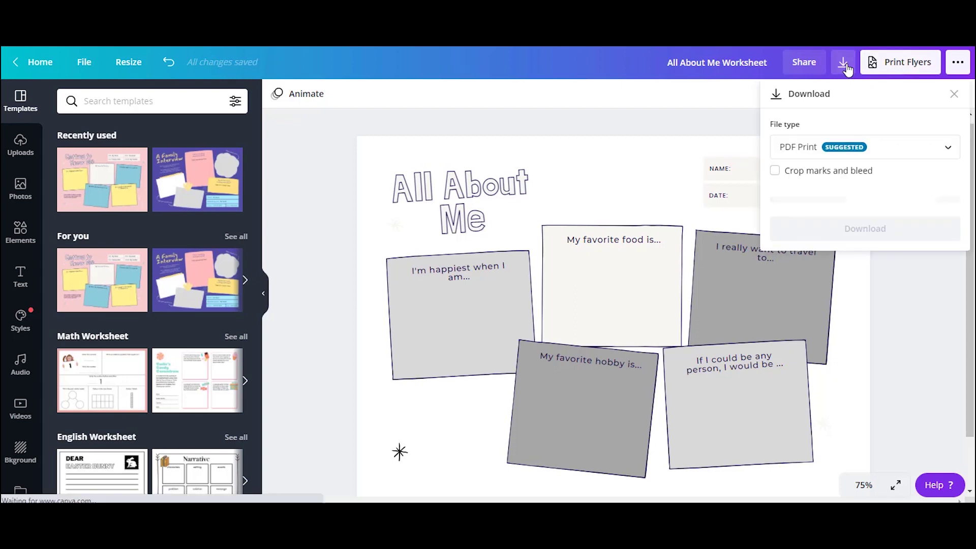
pyautogui.click(818, 150)
pyautogui.moveTo(940, 132); pyautogui.dragTo(940, 119)
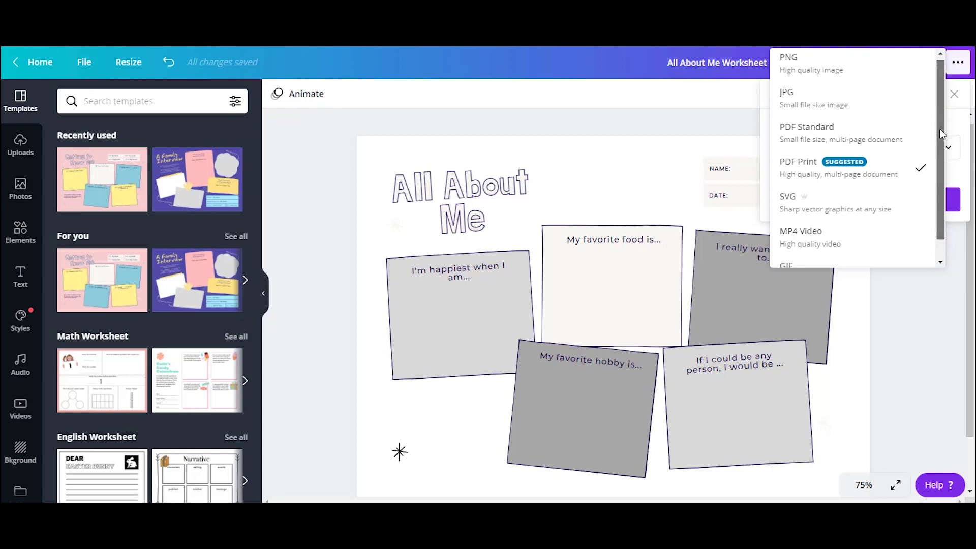
pyautogui.scroll(-1, 864, 152)
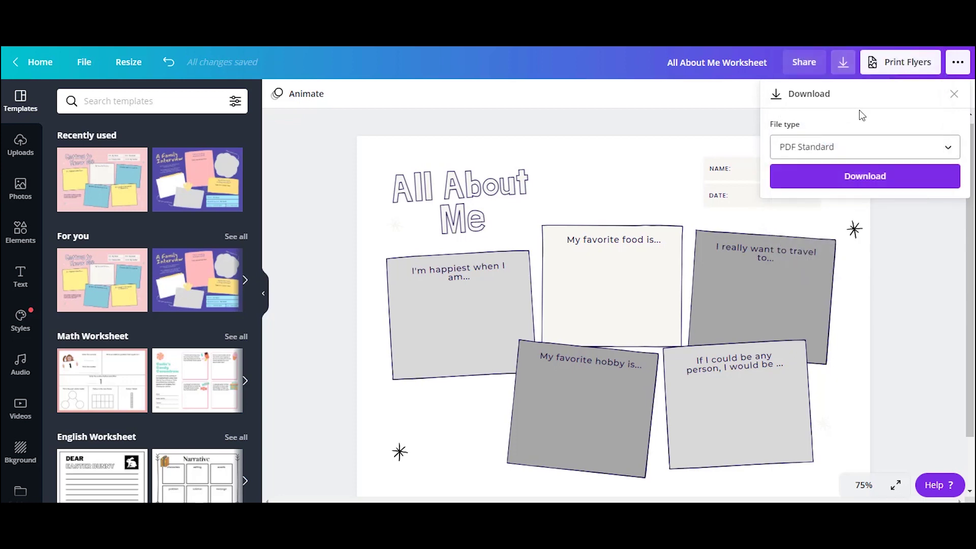
pyautogui.click(883, 184)
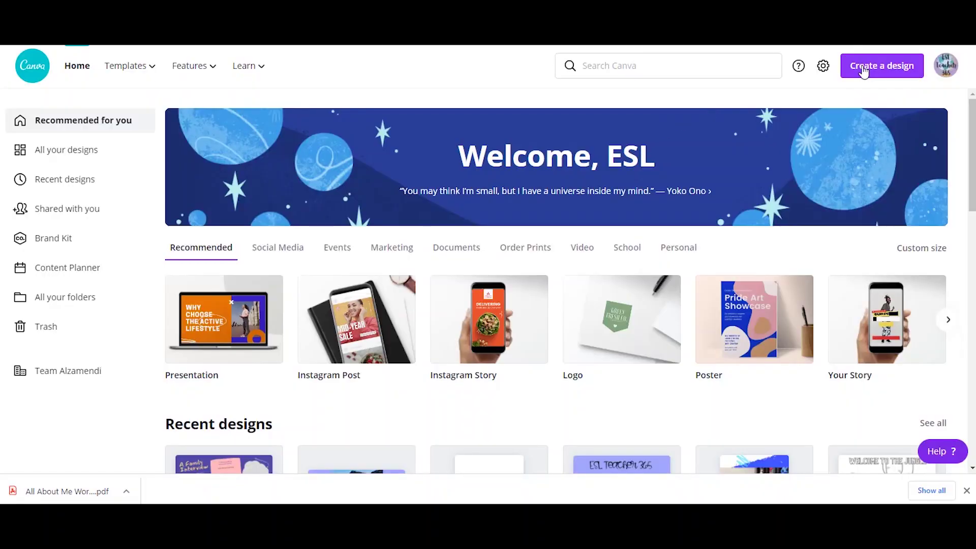
# Begin a new design and browse the list of design types.
pyautogui.click(862, 71)
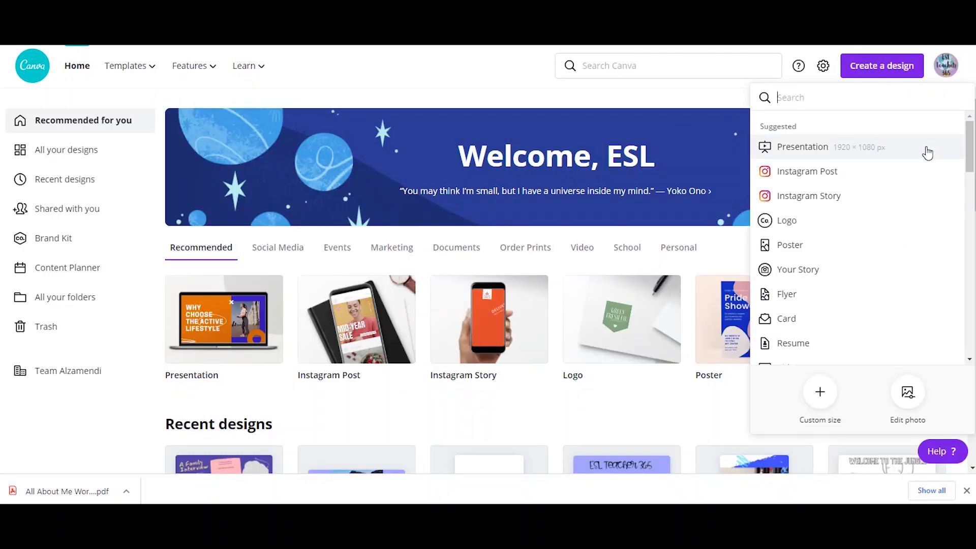
pyautogui.moveTo(971, 141); pyautogui.dragTo(971, 216)
pyautogui.scroll(3, 843, 146)
# Name the new blank A4 design 'Student of the Week Worksheet'.
pyautogui.click(835, 148)
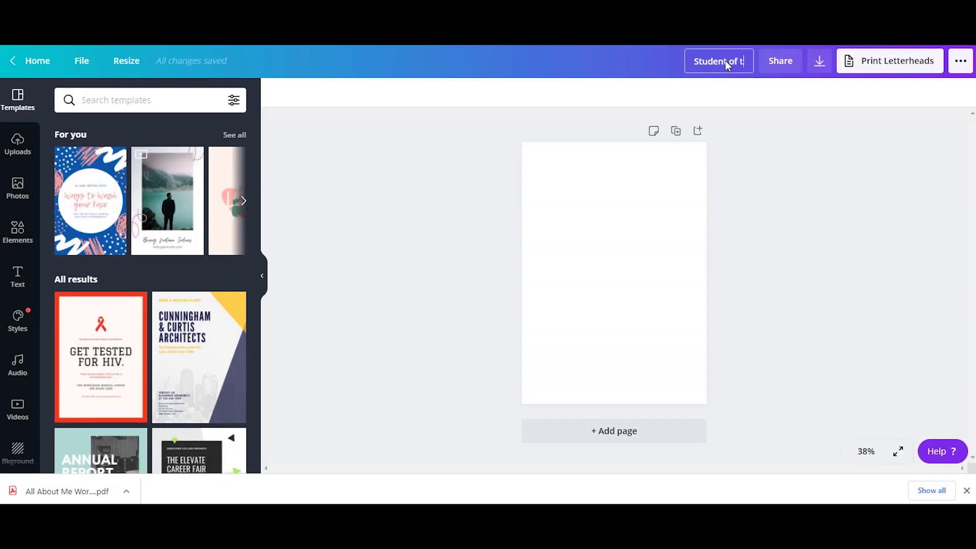
pyautogui.write('ek Worksheet')
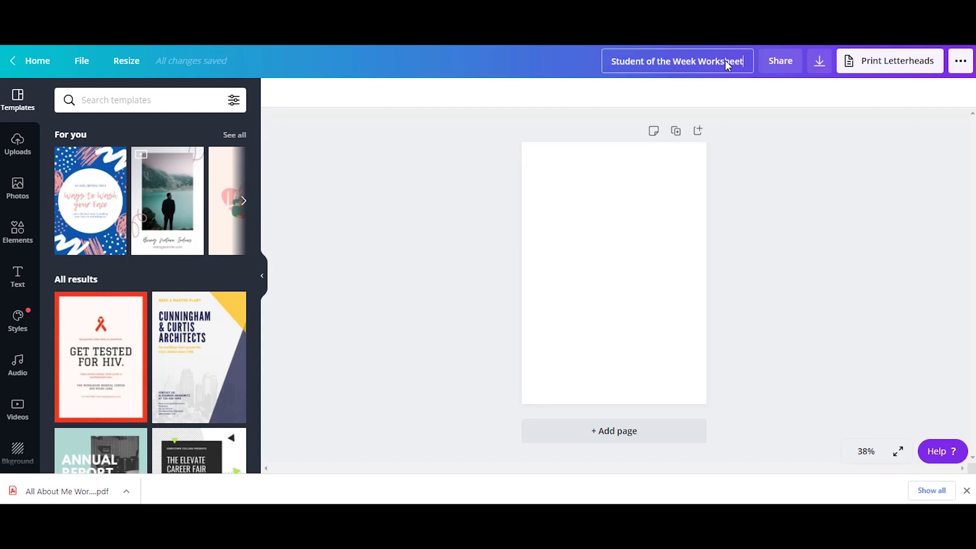
pyautogui.press('Return')
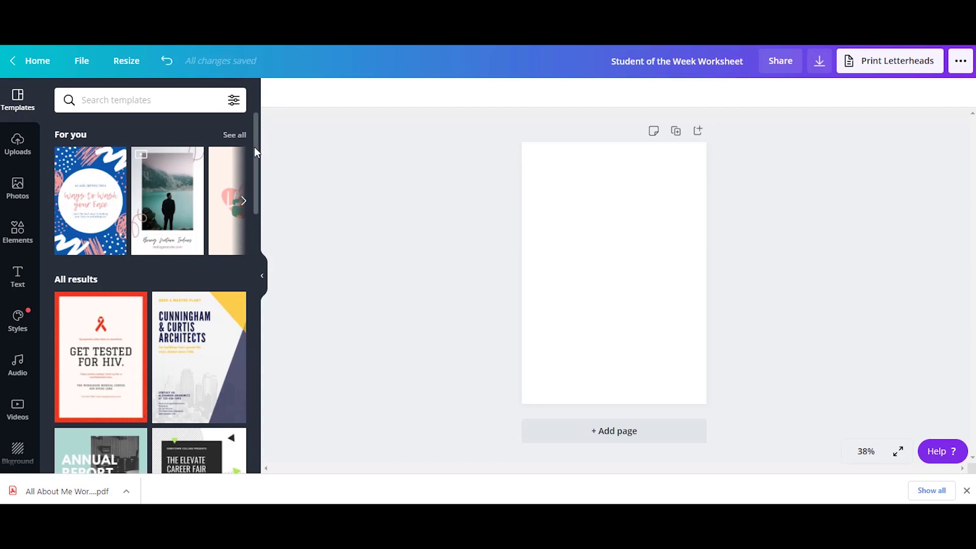
pyautogui.moveTo(255, 149); pyautogui.dragTo(277, 297)
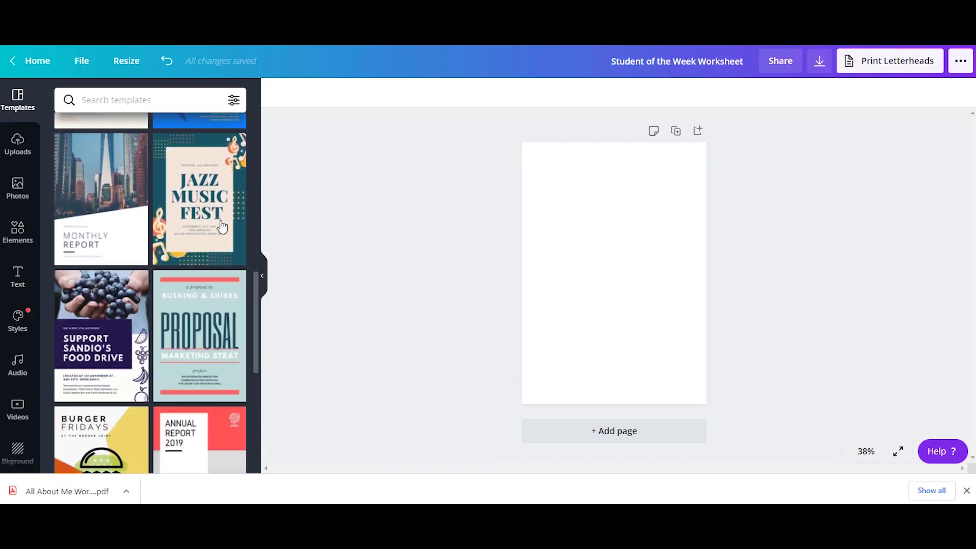
# Place an outlined circle from the Elements shapes onto the page.
pyautogui.click(19, 232)
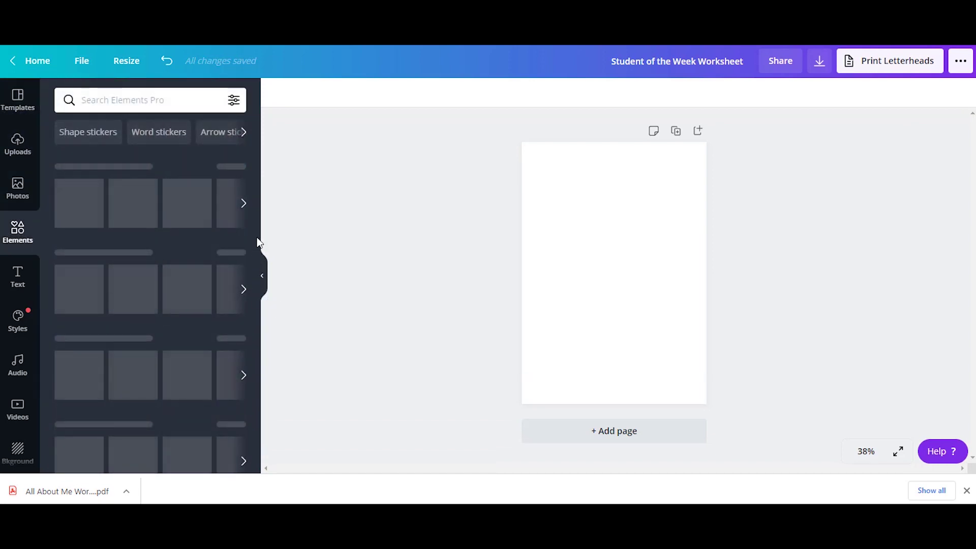
pyautogui.moveTo(255, 213); pyautogui.dragTo(255, 291)
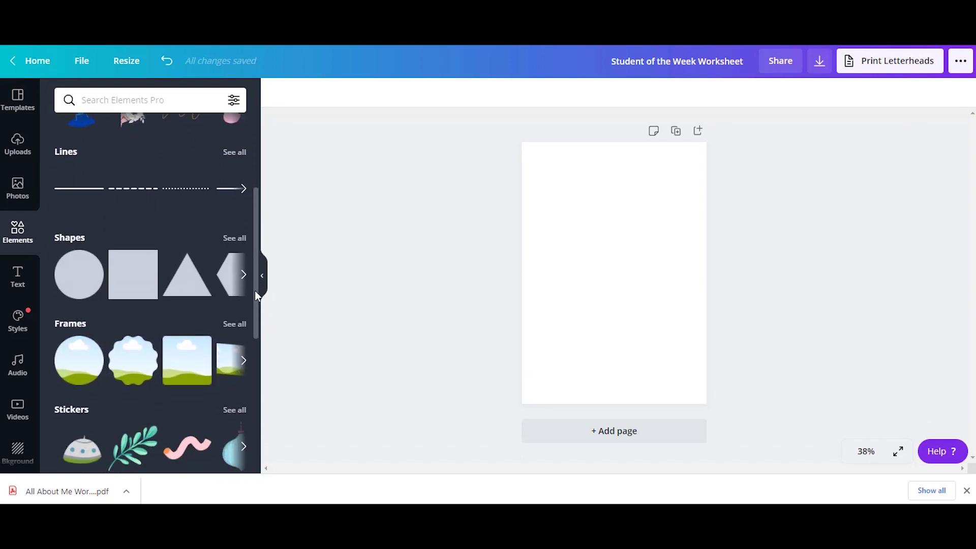
pyautogui.click(232, 238)
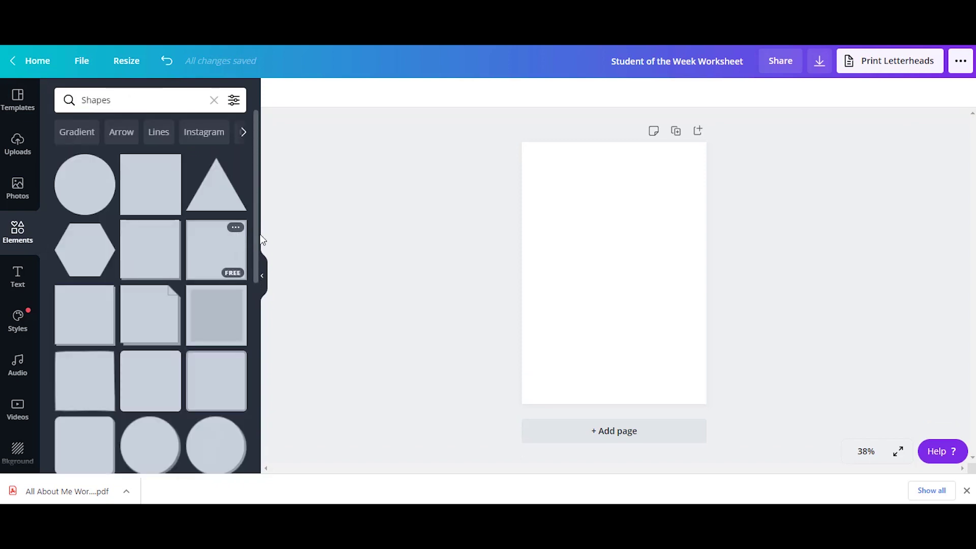
pyautogui.scroll(-6, 203, 331)
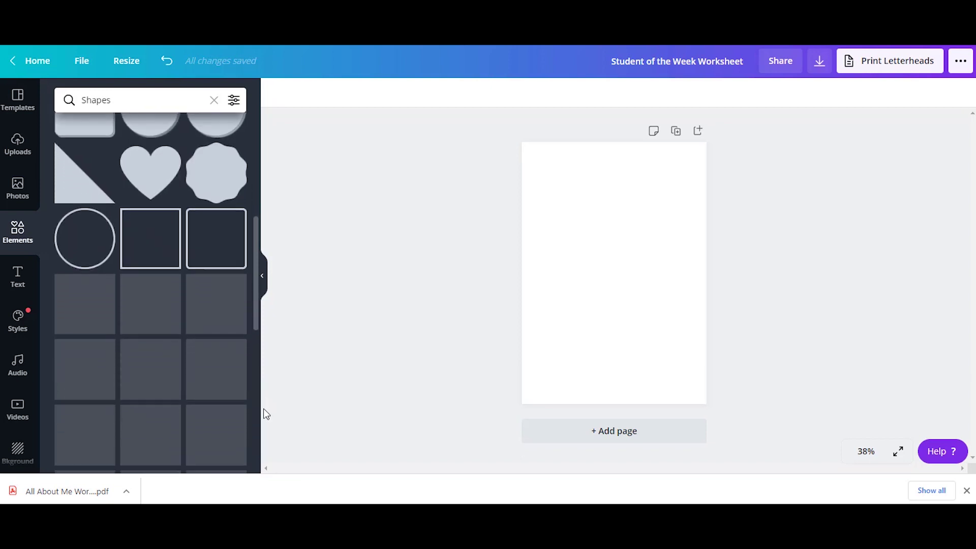
pyautogui.scroll(3, 263, 396)
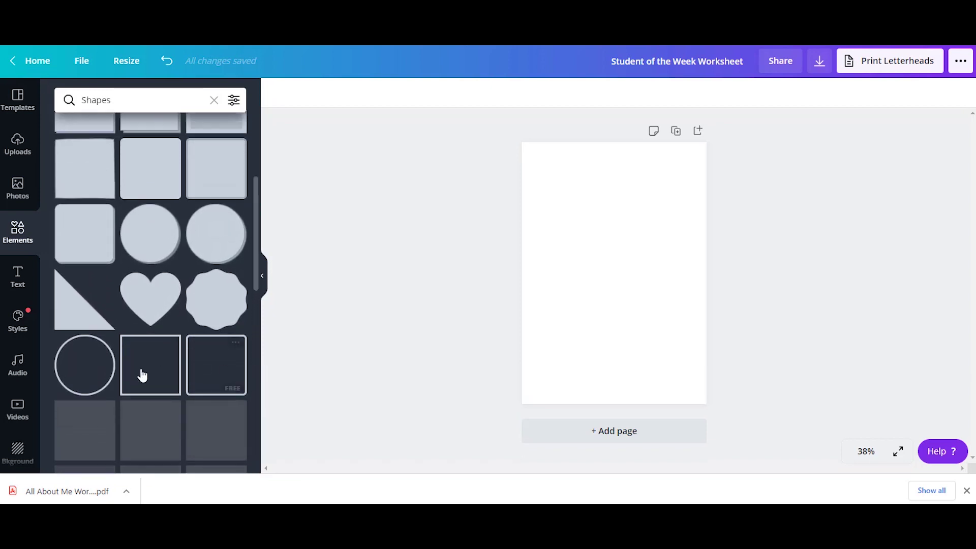
pyautogui.moveTo(82, 370); pyautogui.dragTo(628, 235)
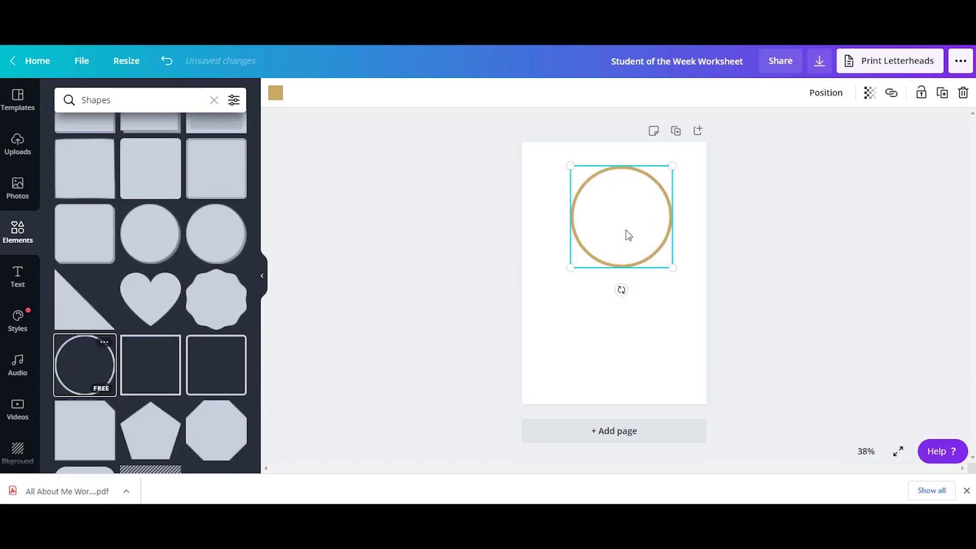
# Shrink the circle, centre it near the top, and make its outline black.
pyautogui.moveTo(673, 267); pyautogui.dragTo(651, 256)
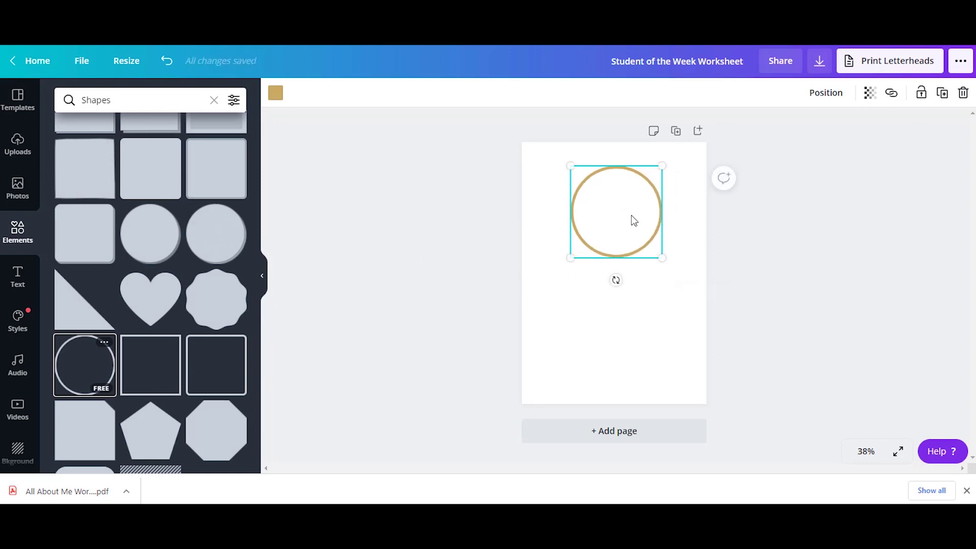
pyautogui.moveTo(632, 218); pyautogui.dragTo(627, 228)
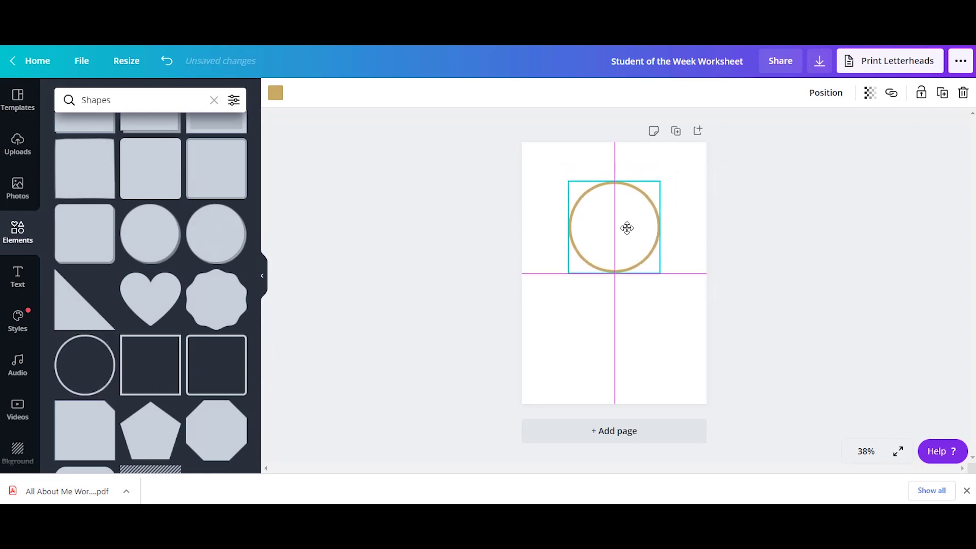
pyautogui.moveTo(658, 272); pyautogui.dragTo(632, 234)
pyautogui.click(275, 94)
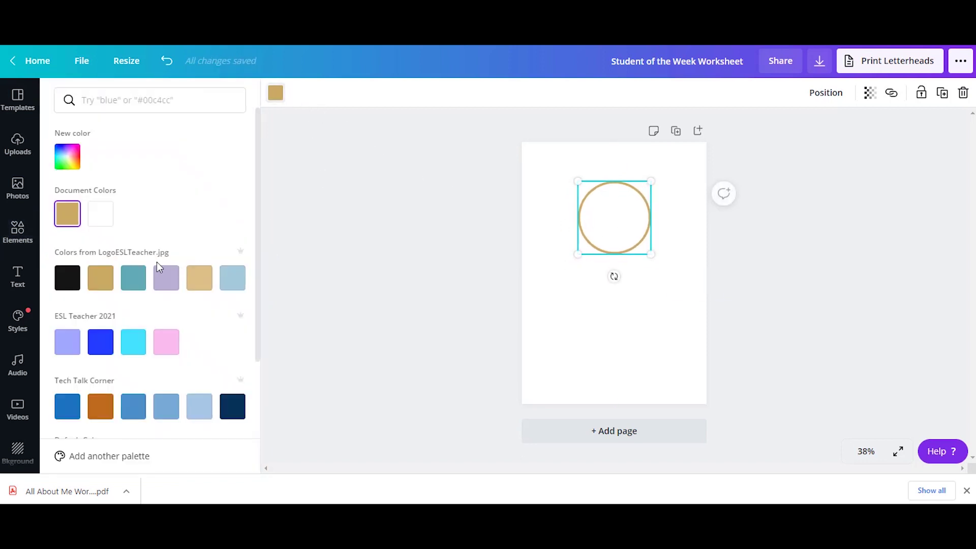
pyautogui.click(65, 277)
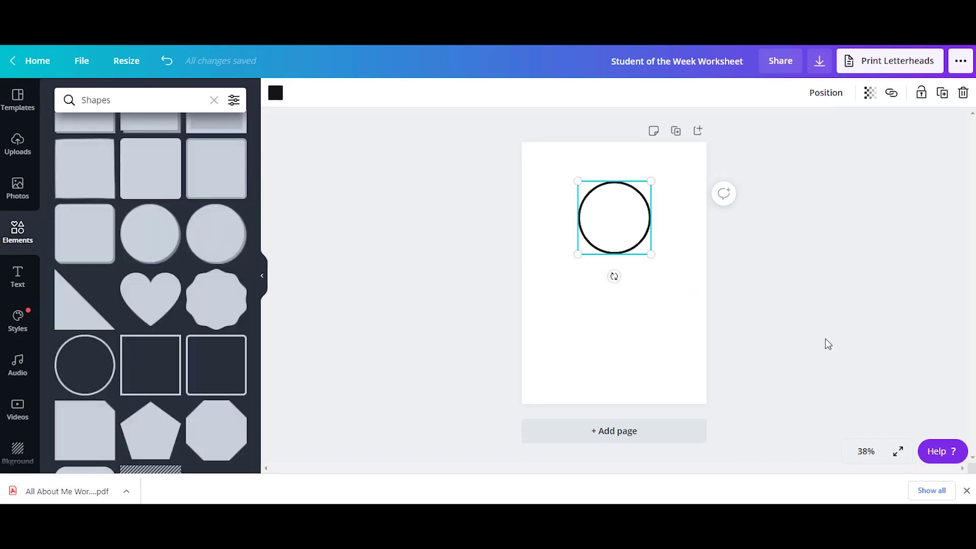
# Zoom the page view to 50%.
pyautogui.click(866, 452)
pyautogui.click(855, 309)
pyautogui.click(18, 277)
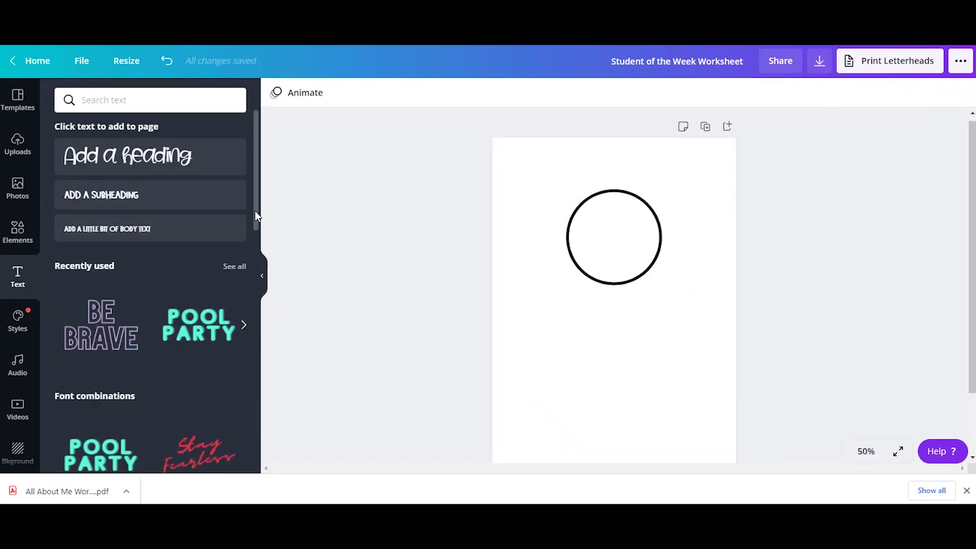
# Add an enlarged 'Student of the Week' heading spanning the top of the page above the circle.
pyautogui.moveTo(255, 211)
pyautogui.mouseDown()
pyautogui.moveTo(255, 353)
pyautogui.moveTo(256, 192)
pyautogui.mouseUp()
pyautogui.click(183, 162)
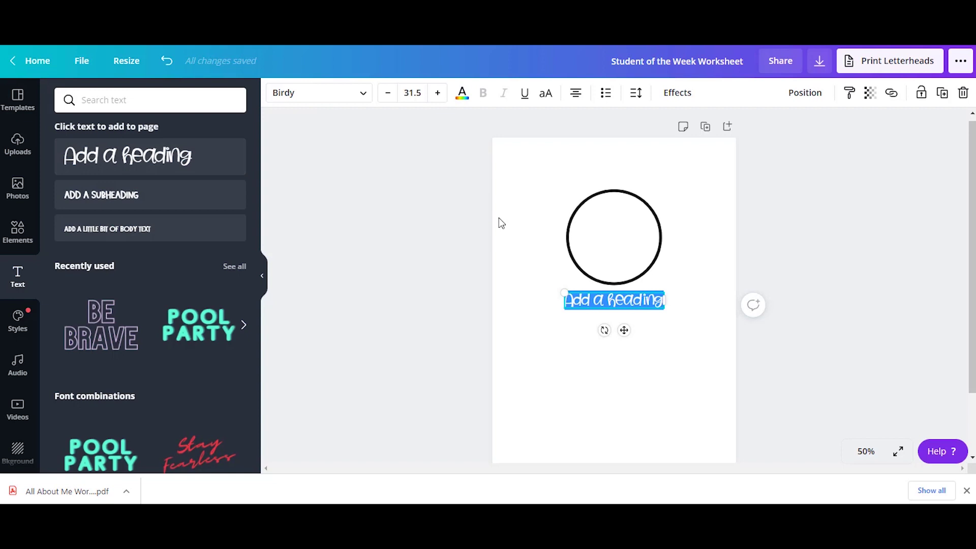
pyautogui.write('Student of the Week')
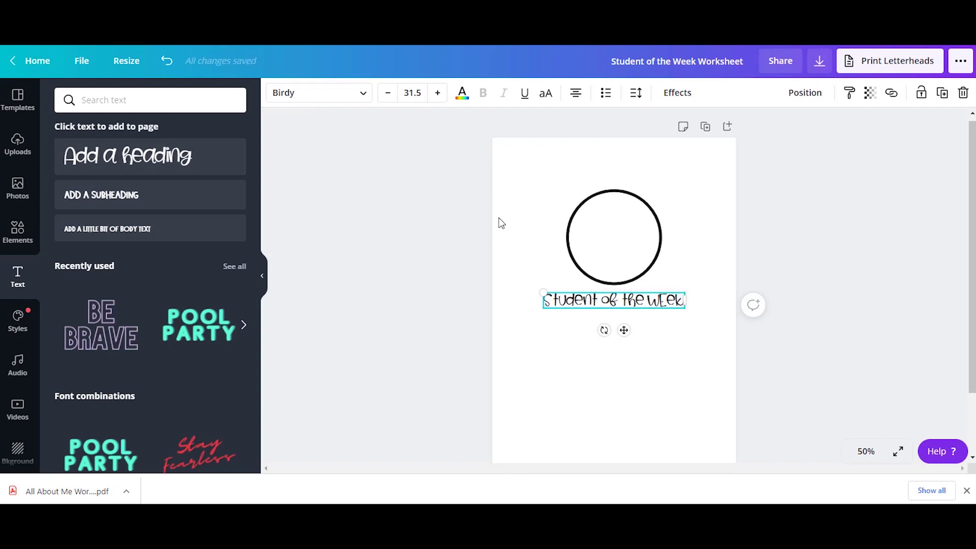
pyautogui.press('BackSpace')
pyautogui.press('BackSpace')
pyautogui.press('BackSpace')
pyautogui.write('eek')
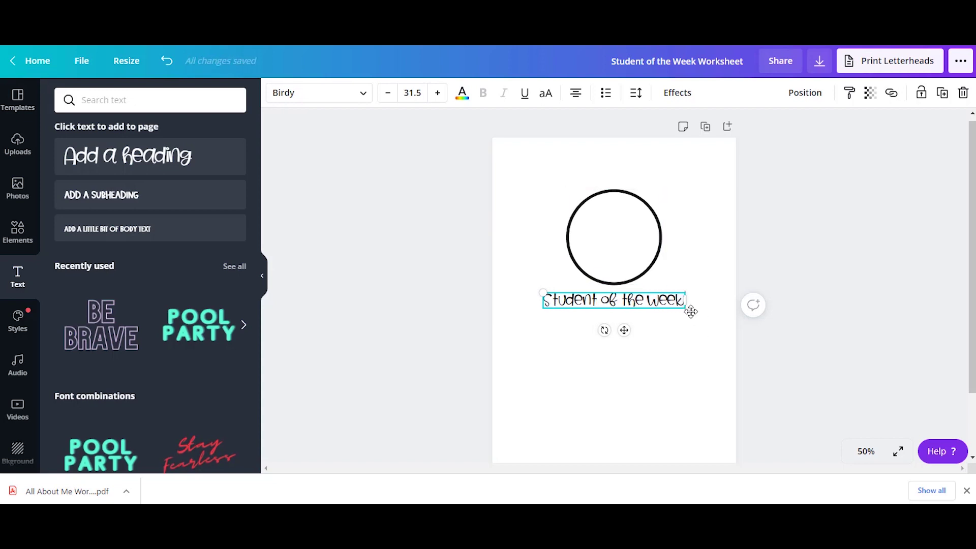
pyautogui.moveTo(690, 311); pyautogui.dragTo(717, 157)
pyautogui.click(824, 268)
pyautogui.click(363, 227)
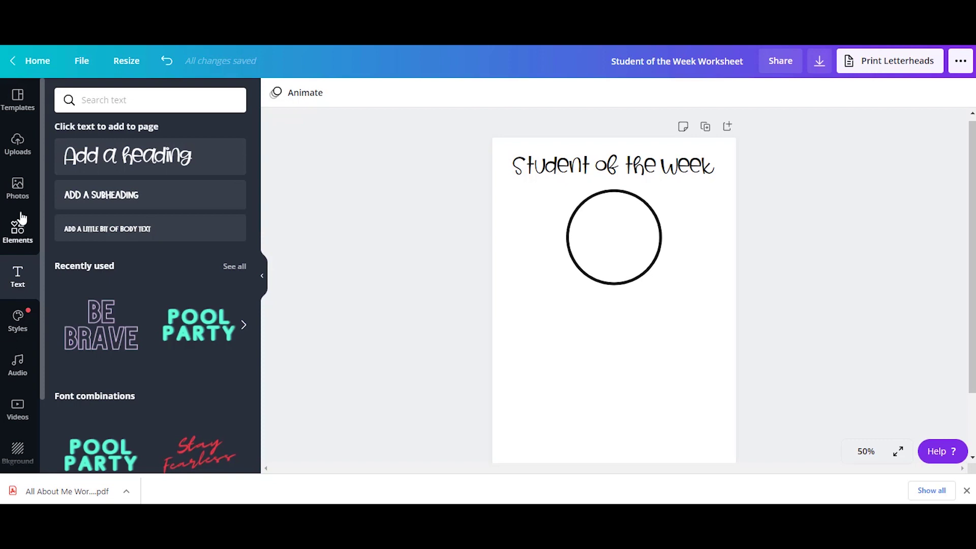
pyautogui.click(18, 230)
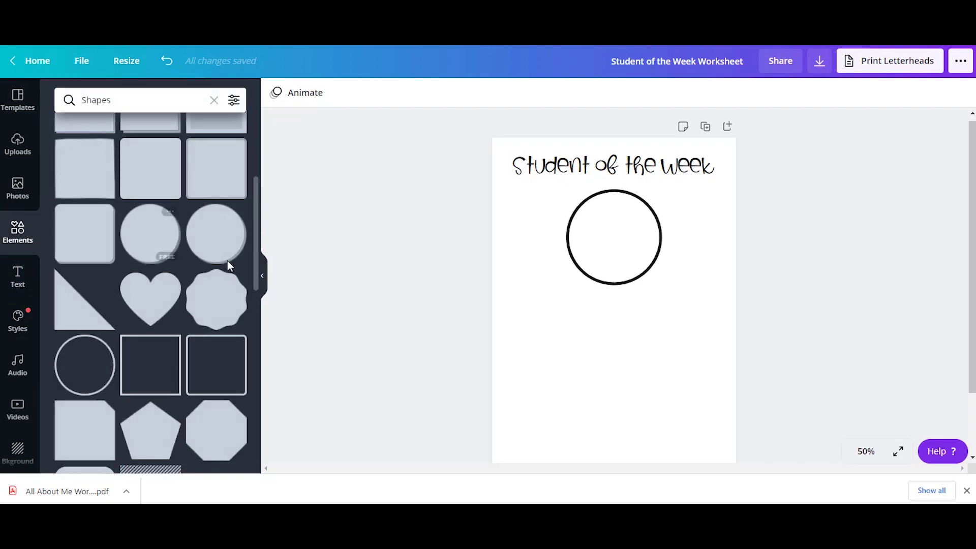
# Place a smaller heart below the circle and paste a duplicate on the right side.
pyautogui.scroll(-1, 257, 224)
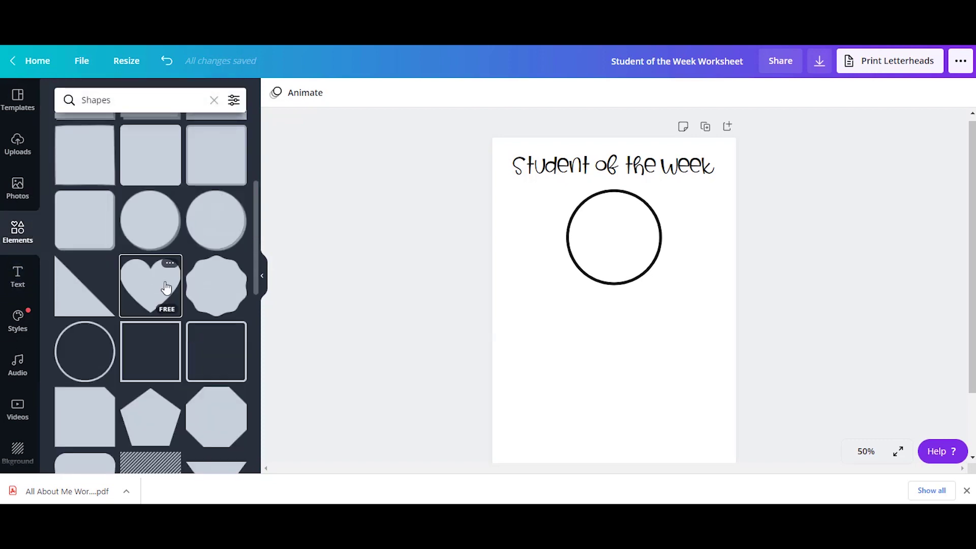
pyautogui.moveTo(163, 283); pyautogui.dragTo(535, 310)
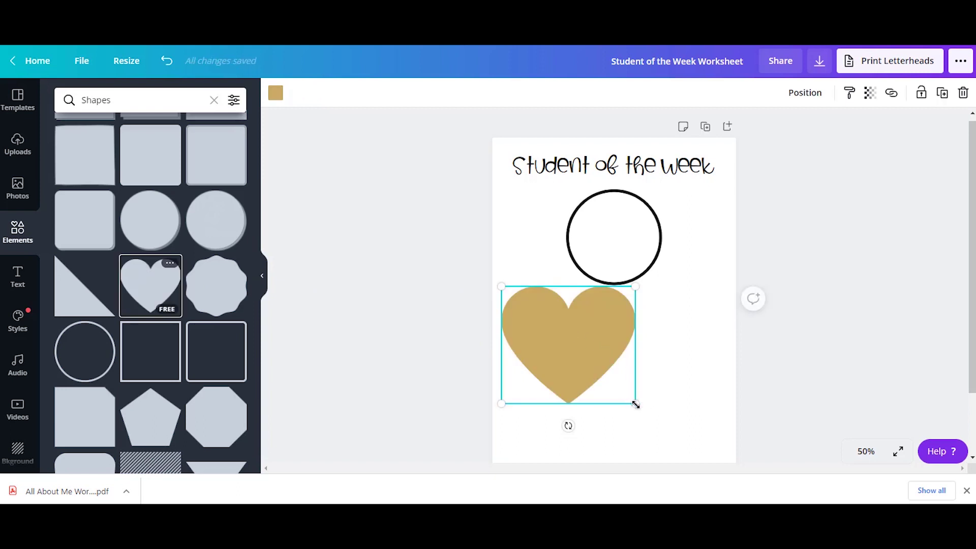
pyautogui.moveTo(636, 404); pyautogui.dragTo(577, 347)
pyautogui.rightClick(552, 316)
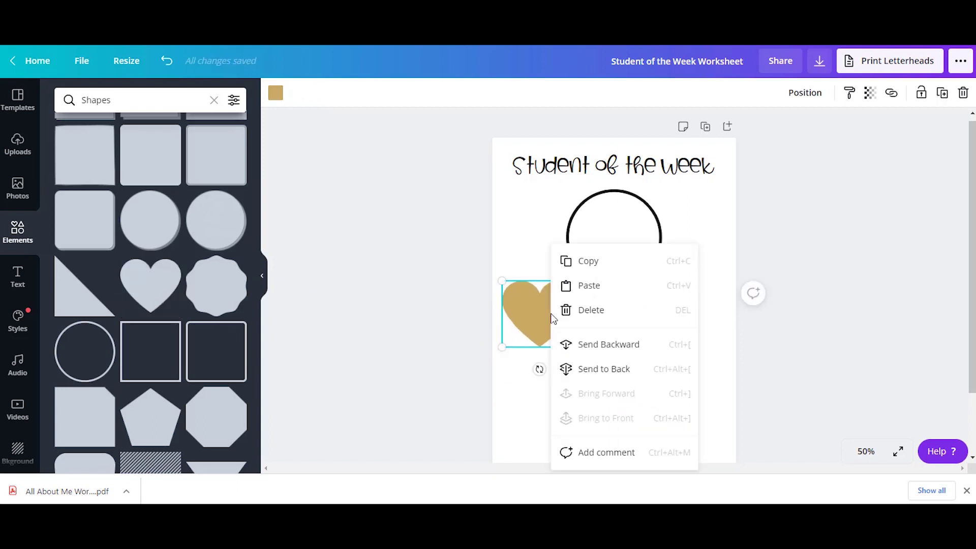
pyautogui.click(605, 261)
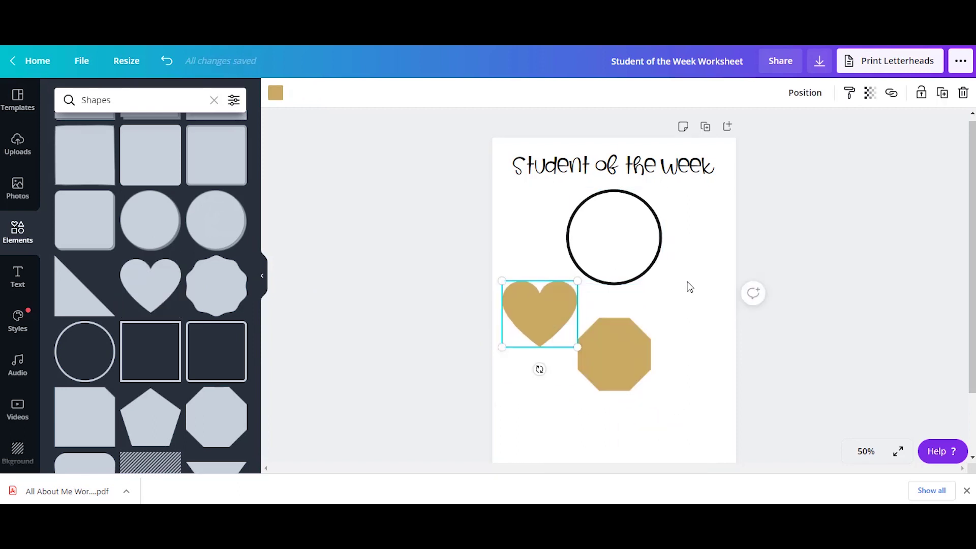
pyautogui.hotkey('ctrl', 'v')
pyautogui.moveTo(540, 318); pyautogui.dragTo(686, 310)
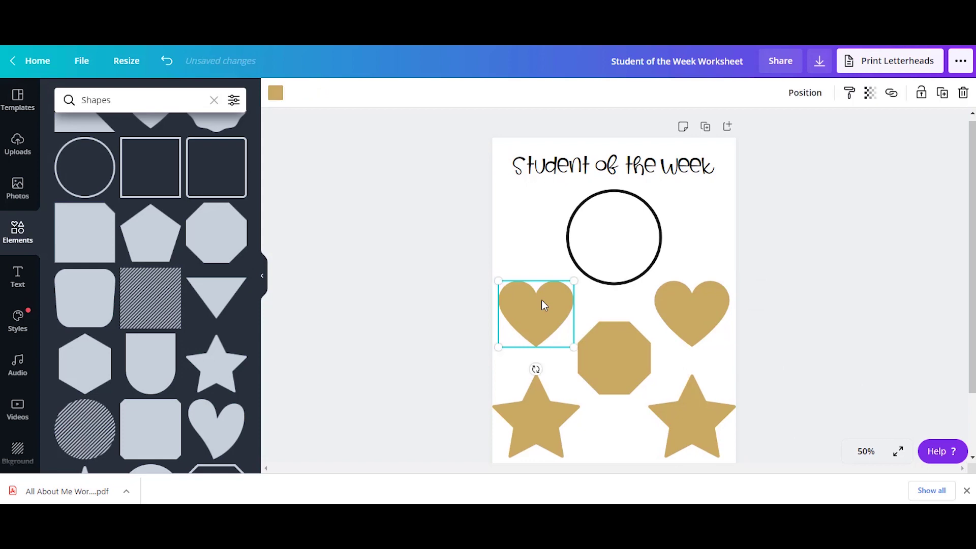
# Colour both hearts, the octagon and both stars light grey.
pyautogui.click(275, 93)
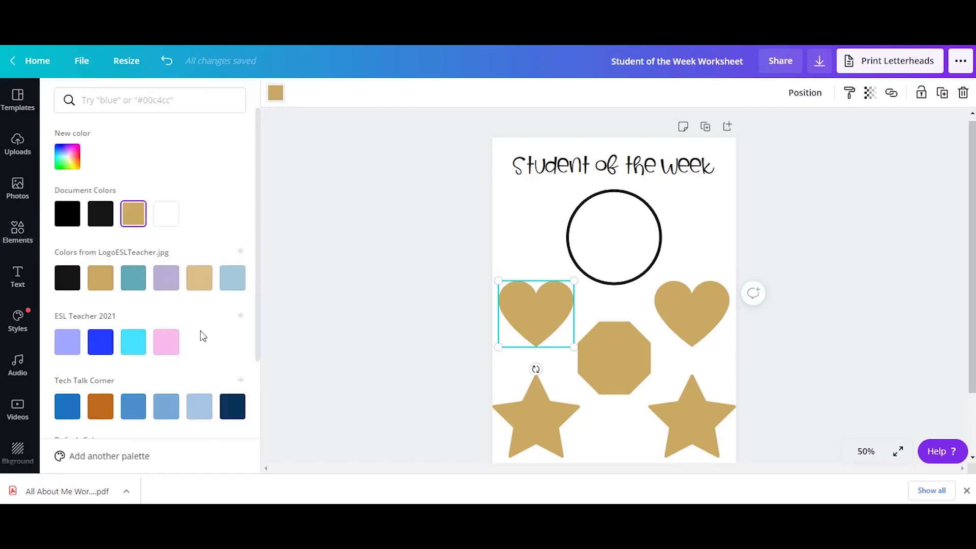
pyautogui.scroll(-3, 208, 335)
pyautogui.click(199, 346)
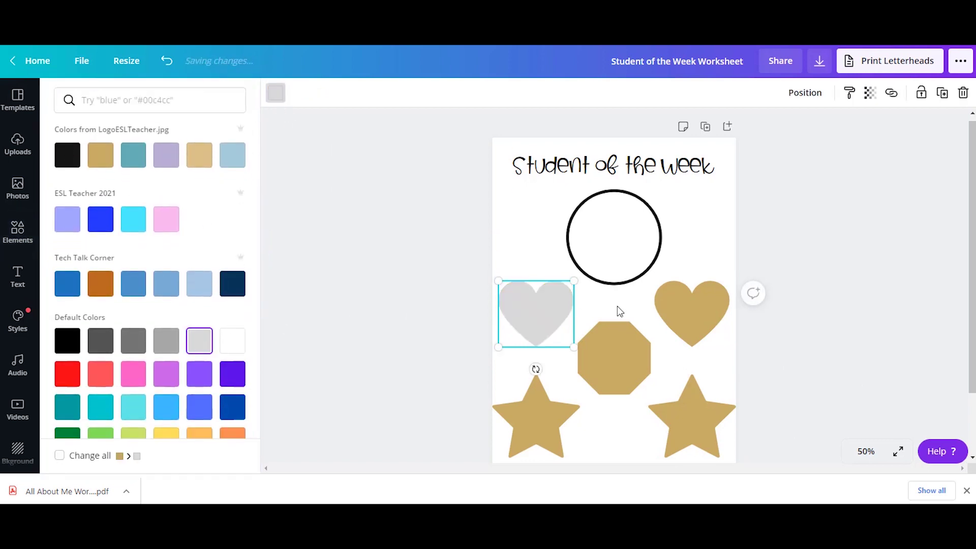
pyautogui.click(675, 306)
pyautogui.click(199, 341)
pyautogui.click(602, 362)
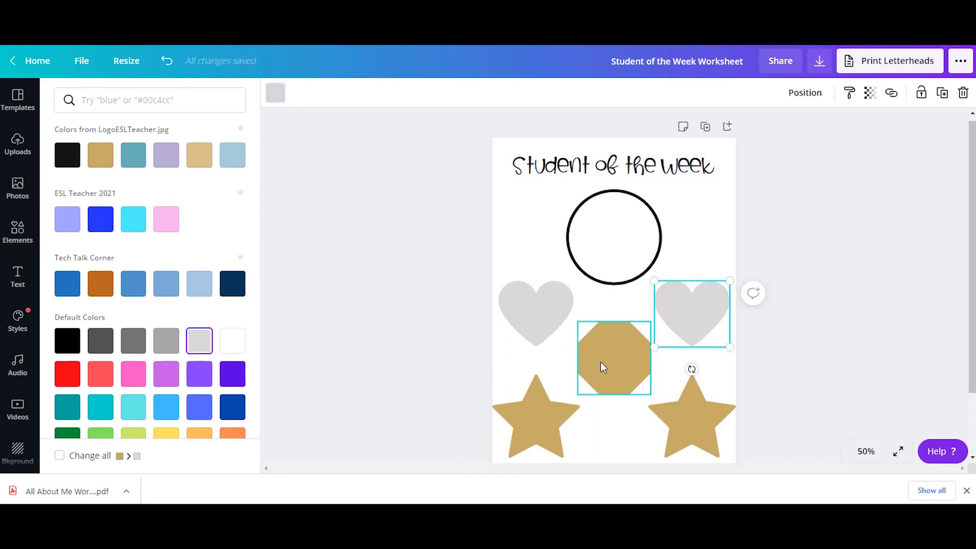
pyautogui.click(200, 341)
pyautogui.click(519, 420)
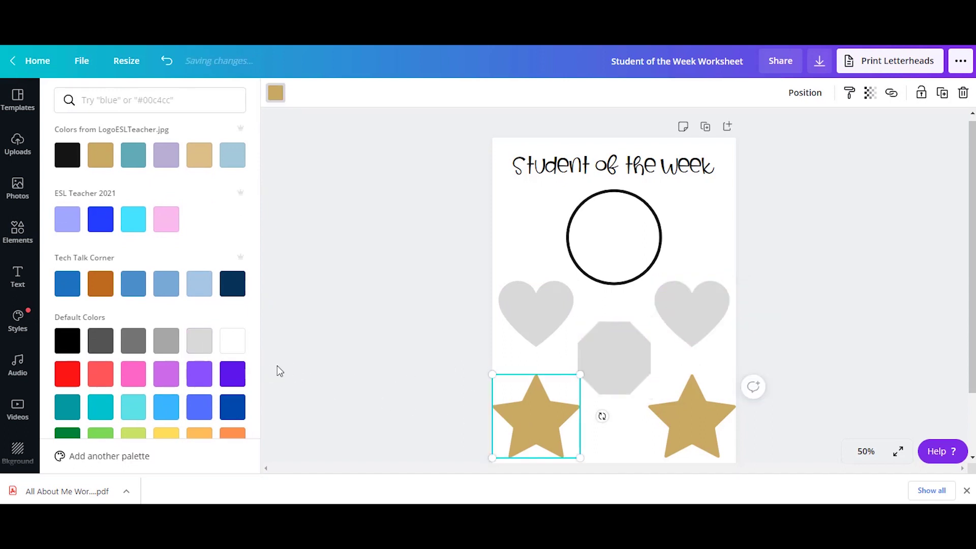
pyautogui.click(200, 341)
pyautogui.click(699, 406)
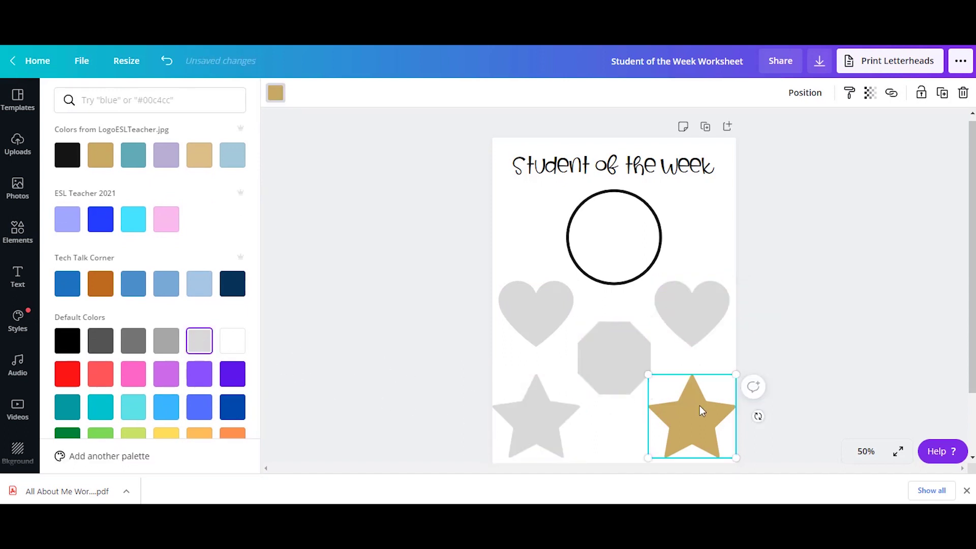
pyautogui.click(199, 341)
# At 75% zoom, add an 'A PICTURE OF ME' label at font size 23.
pyautogui.press('t')
pyautogui.click(866, 452)
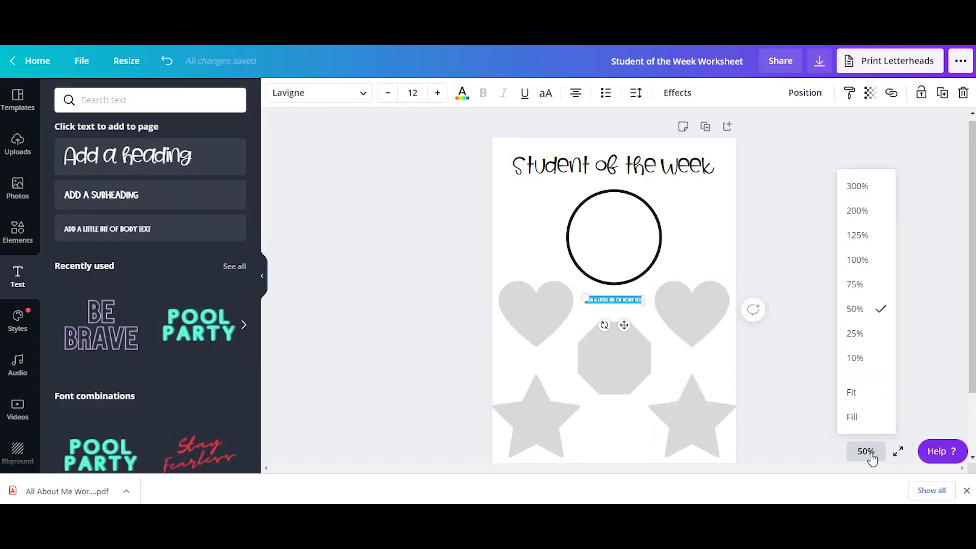
pyautogui.click(873, 283)
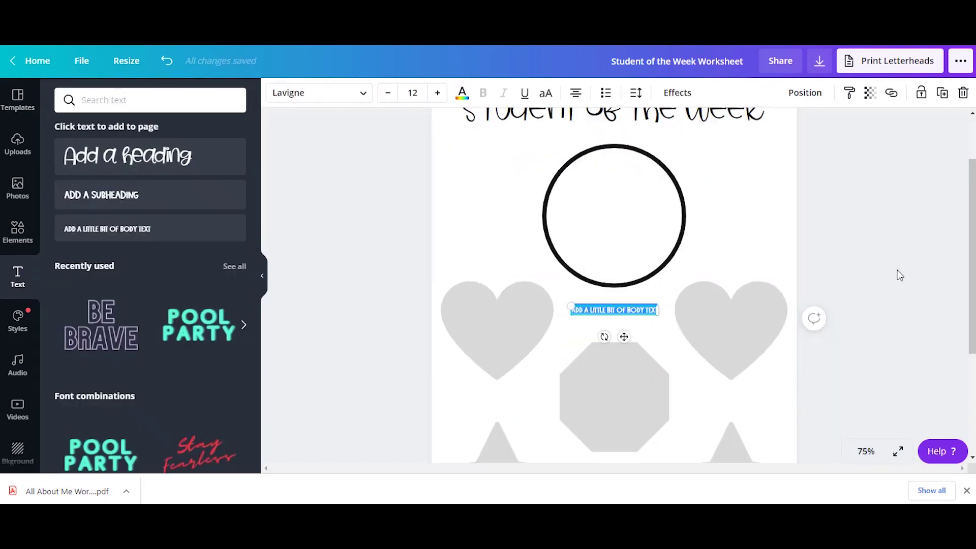
pyautogui.moveTo(971, 256); pyautogui.dragTo(971, 235)
pyautogui.doubleClick(632, 346)
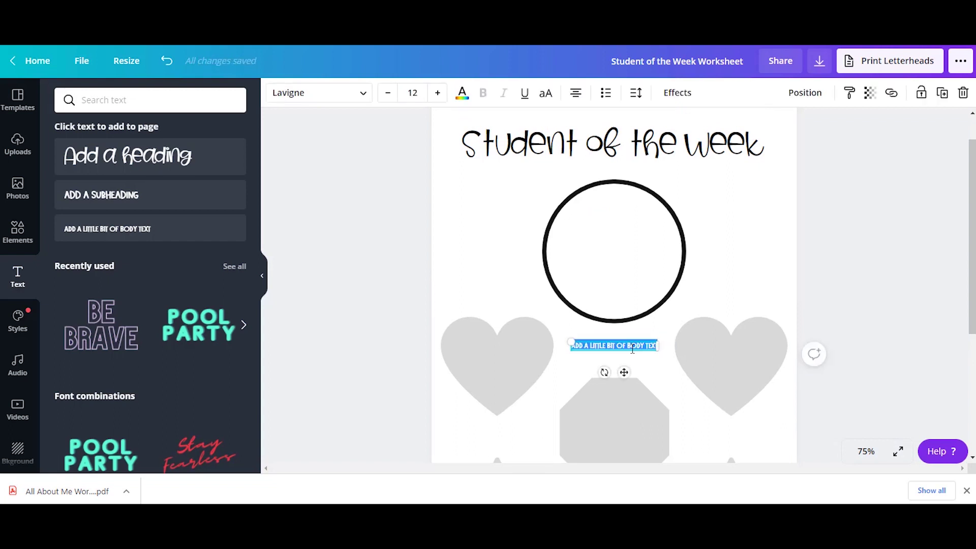
pyautogui.write('A PICTURE OF ME')
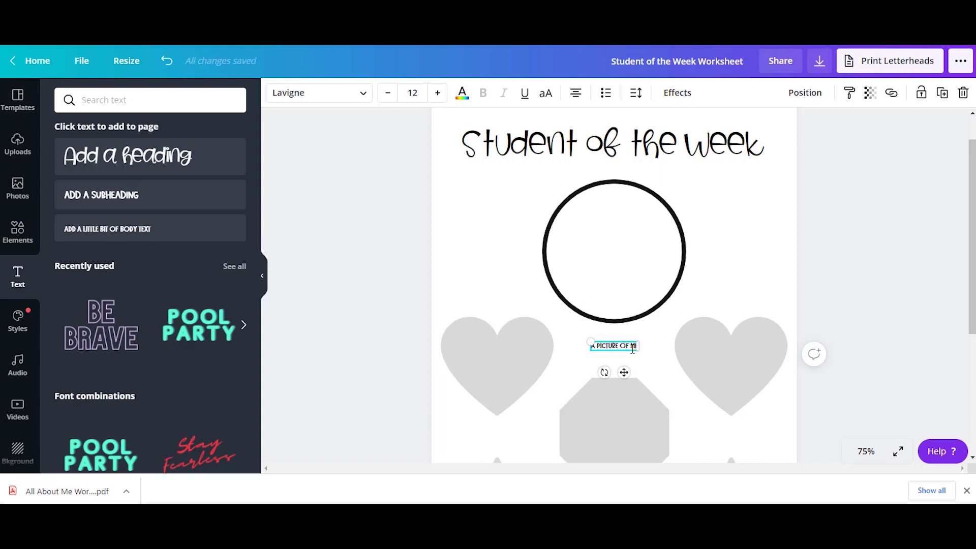
pyautogui.click(436, 92)
pyautogui.click(436, 92)
pyautogui.click(436, 92)
pyautogui.click(436, 92)
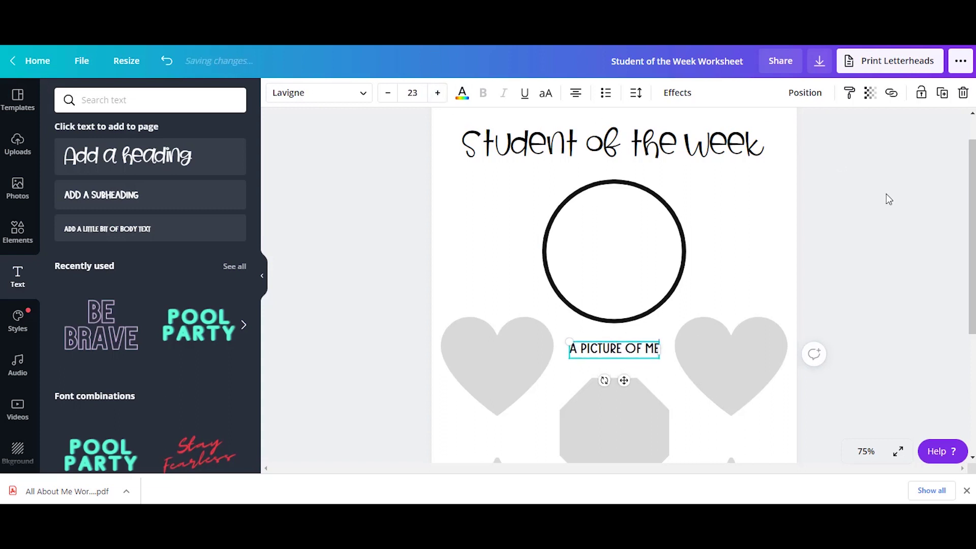
pyautogui.click(704, 292)
pyautogui.moveTo(652, 352); pyautogui.dragTo(649, 335)
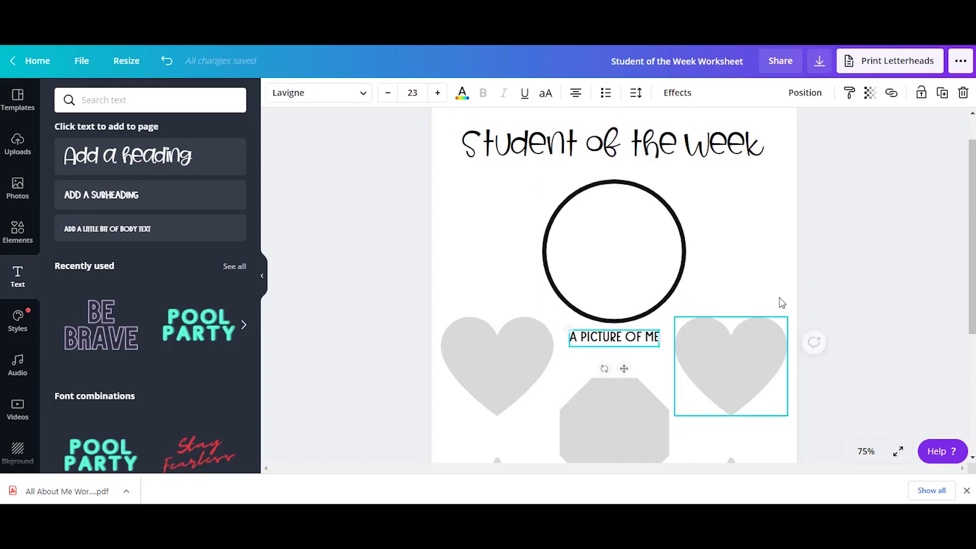
# Duplicate the label beside the shapes as SOMETHING I LOVE and MY FAVORITE HOBBY.
pyautogui.rightClick(617, 343)
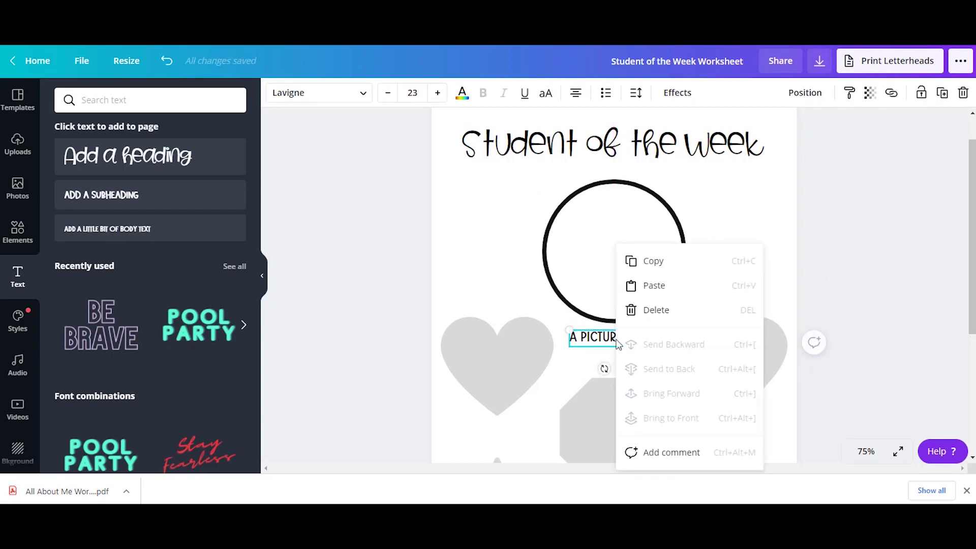
pyautogui.click(660, 261)
pyautogui.hotkey('ctrl', 'v')
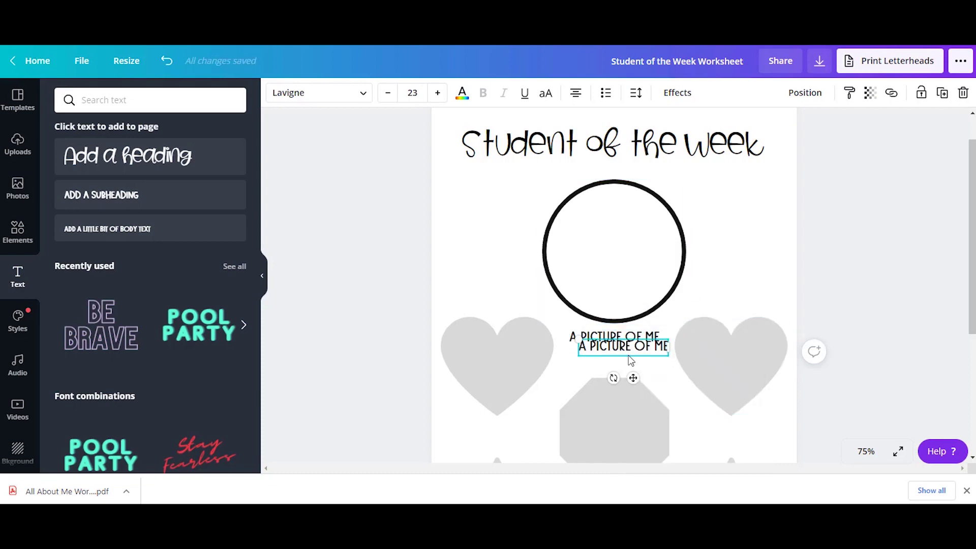
pyautogui.moveTo(611, 352); pyautogui.dragTo(498, 312)
pyautogui.doubleClick(498, 308)
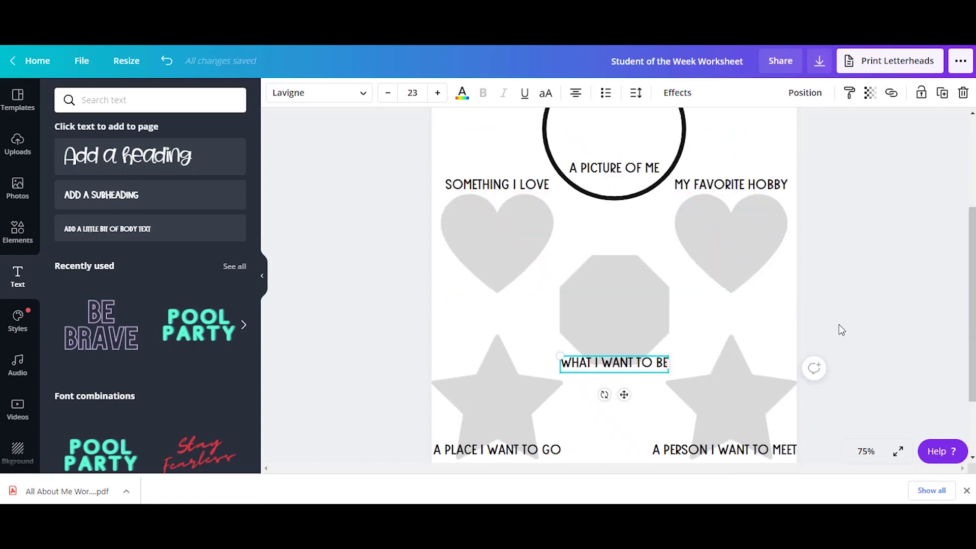
pyautogui.scroll(2, 706, 293)
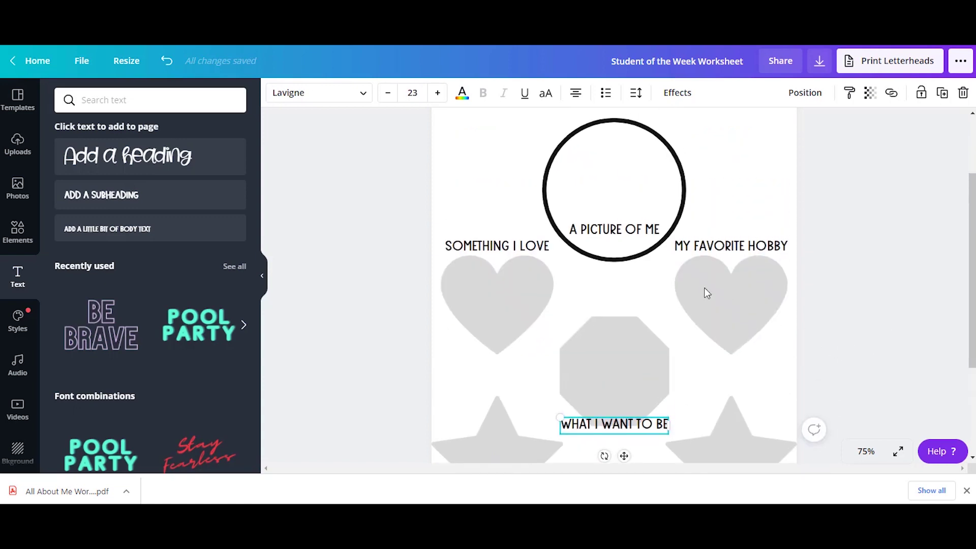
pyautogui.click(508, 251)
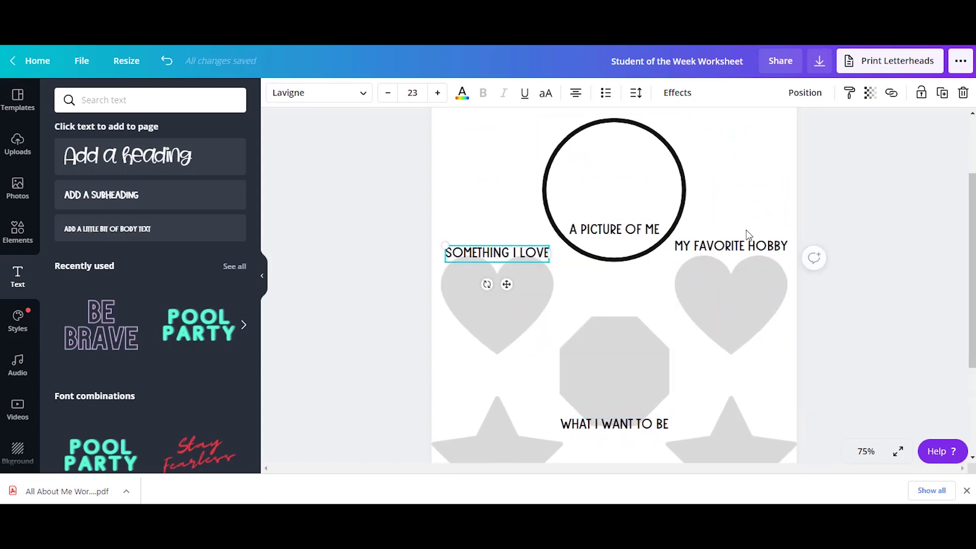
pyautogui.click(743, 243)
# Nudge the Student of the Week title to centre it on the page.
pyautogui.scroll(2, 739, 204)
pyautogui.click(739, 165)
pyautogui.moveTo(739, 165); pyautogui.dragTo(732, 165)
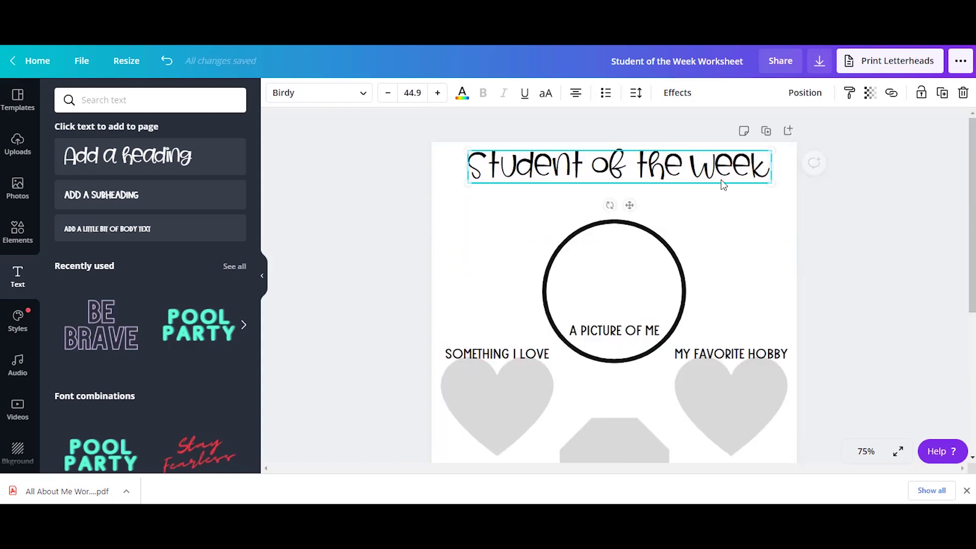
# Search elements for 'line' and place a shortened dashed line below the title.
pyautogui.click(16, 232)
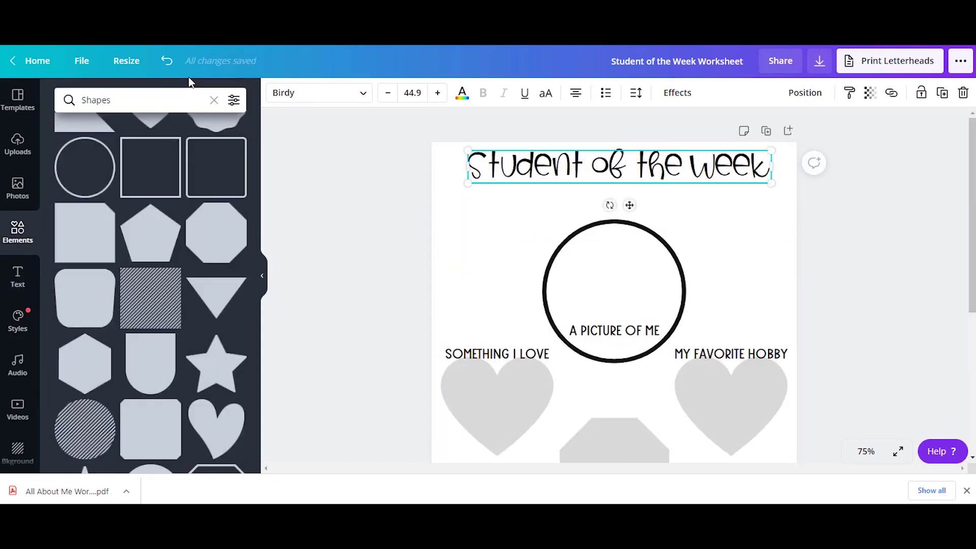
pyautogui.click(166, 100)
pyautogui.write('line')
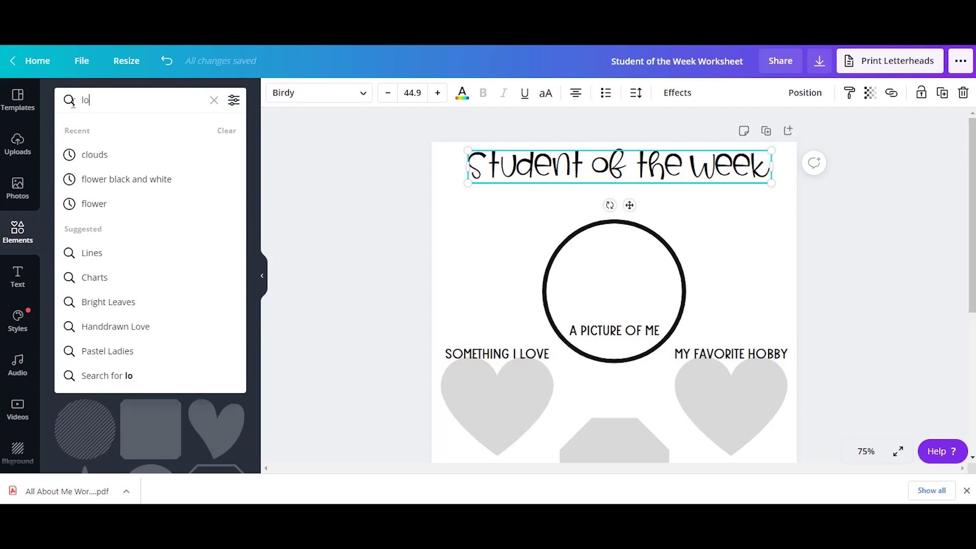
pyautogui.press('Return')
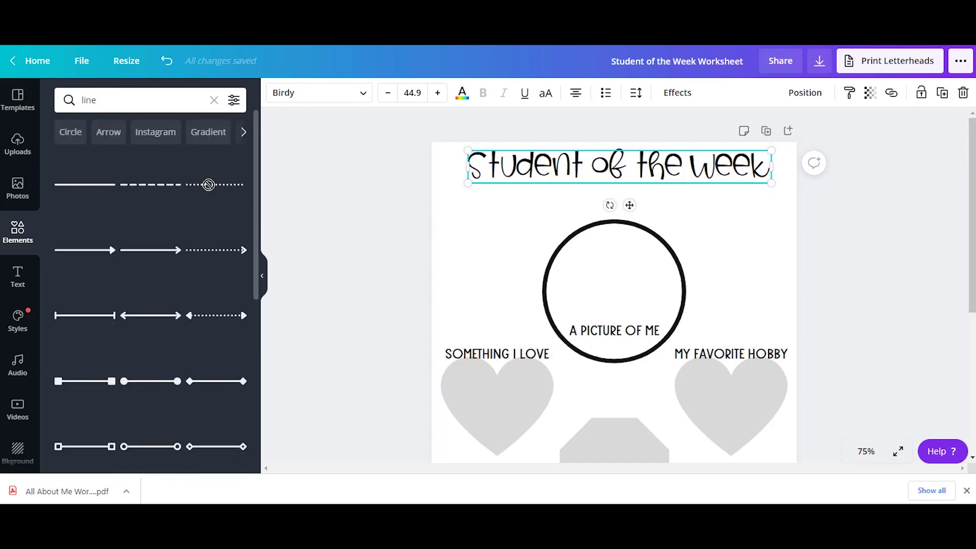
pyautogui.moveTo(208, 185); pyautogui.dragTo(495, 239)
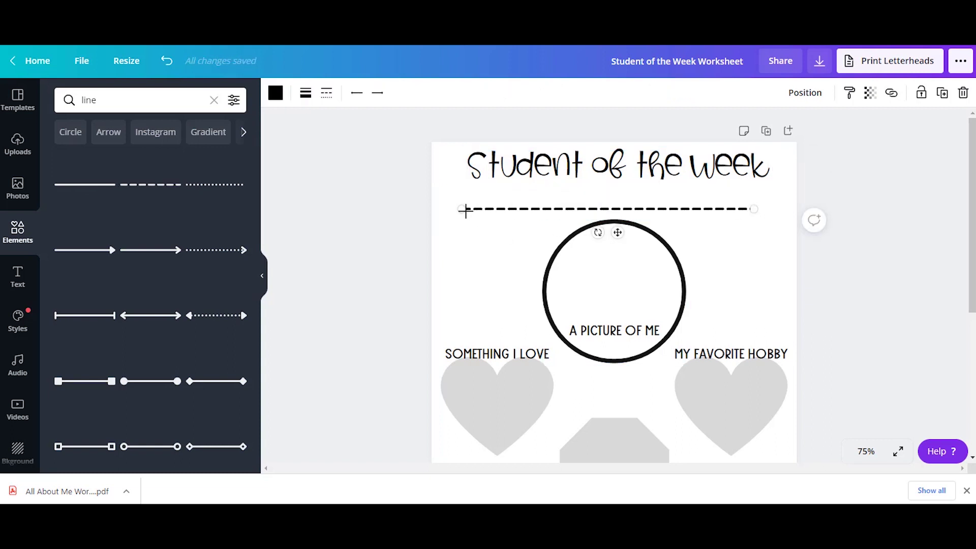
pyautogui.moveTo(460, 208); pyautogui.dragTo(497, 208)
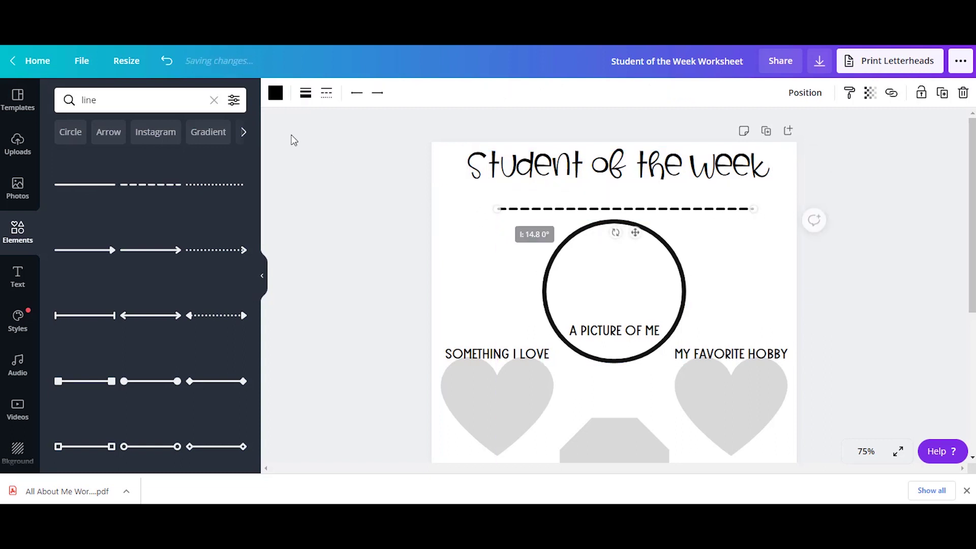
# Adjust the line's thickness and set its style to dashed.
pyautogui.click(307, 95)
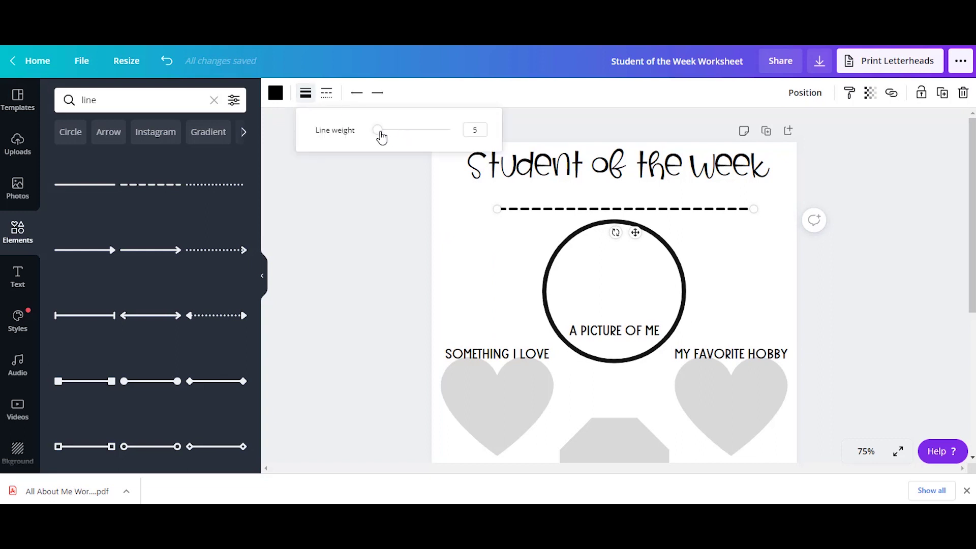
pyautogui.moveTo(382, 137)
pyautogui.mouseDown()
pyautogui.moveTo(405, 135)
pyautogui.moveTo(368, 139)
pyautogui.moveTo(380, 141)
pyautogui.mouseUp()
pyautogui.click(329, 94)
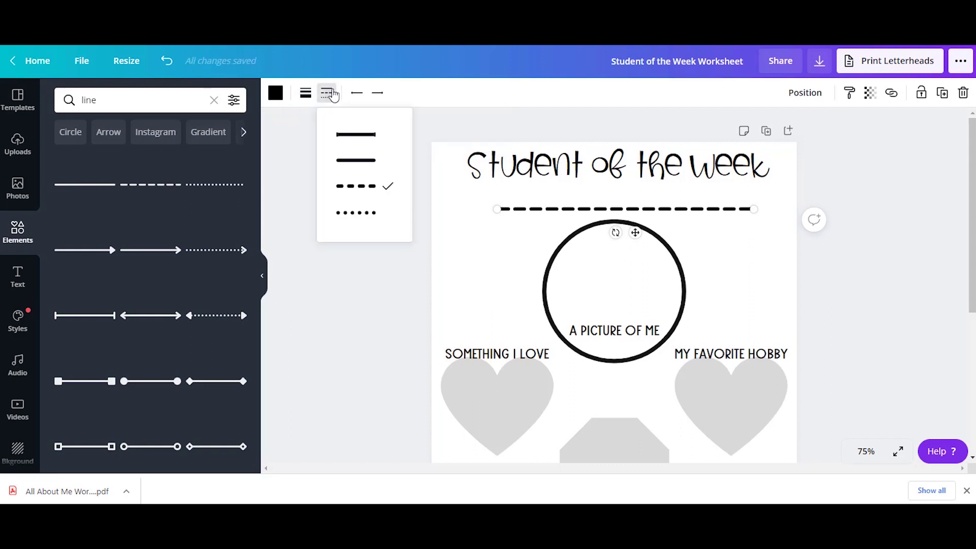
pyautogui.click(360, 162)
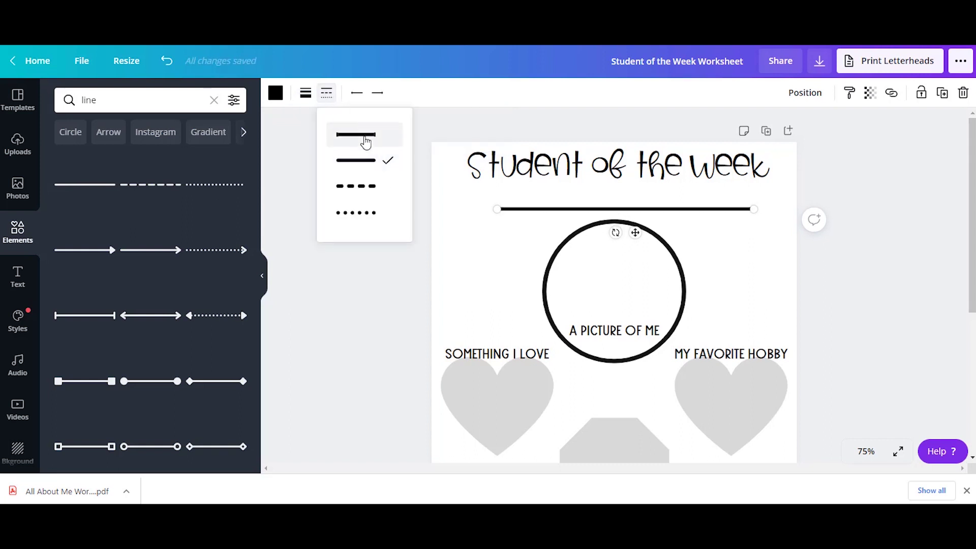
pyautogui.click(363, 189)
pyautogui.click(366, 212)
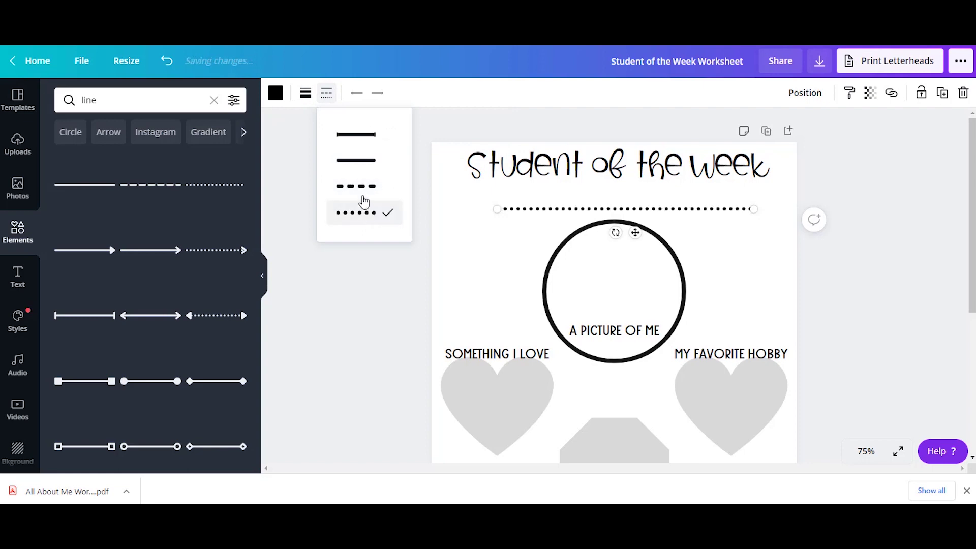
pyautogui.click(363, 191)
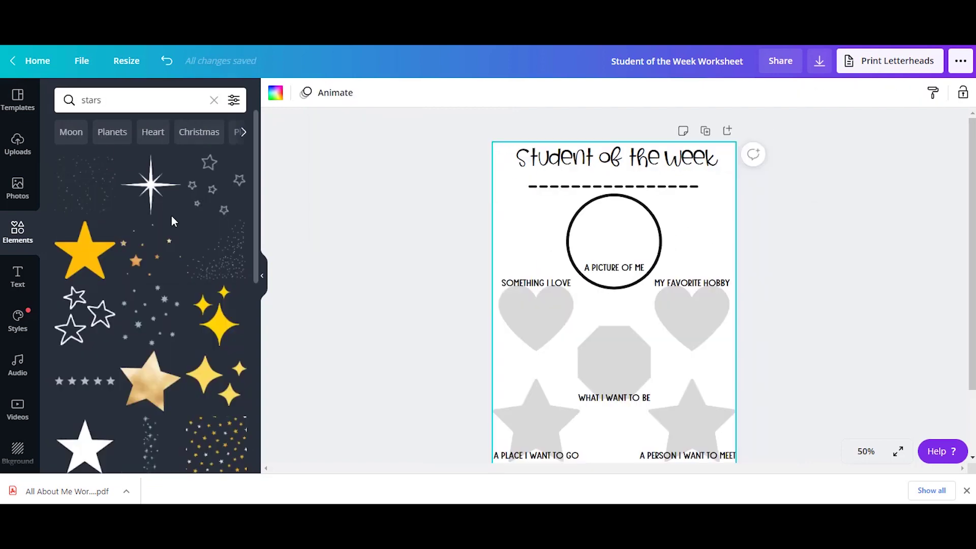
# Add an outline stars graphic and shrink it to a small accent.
pyautogui.scroll(-2, 159, 276)
pyautogui.moveTo(85, 256); pyautogui.dragTo(525, 218)
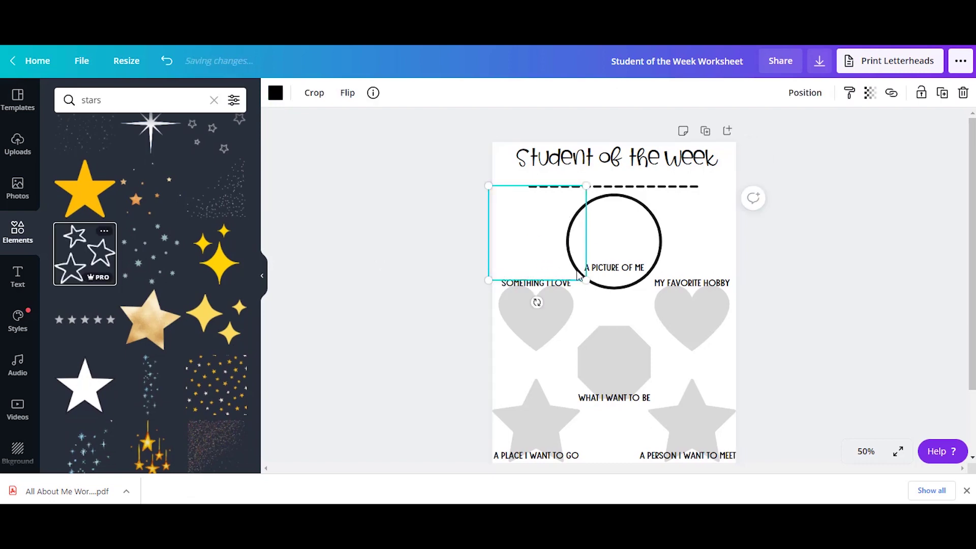
pyautogui.moveTo(587, 280); pyautogui.dragTo(522, 226)
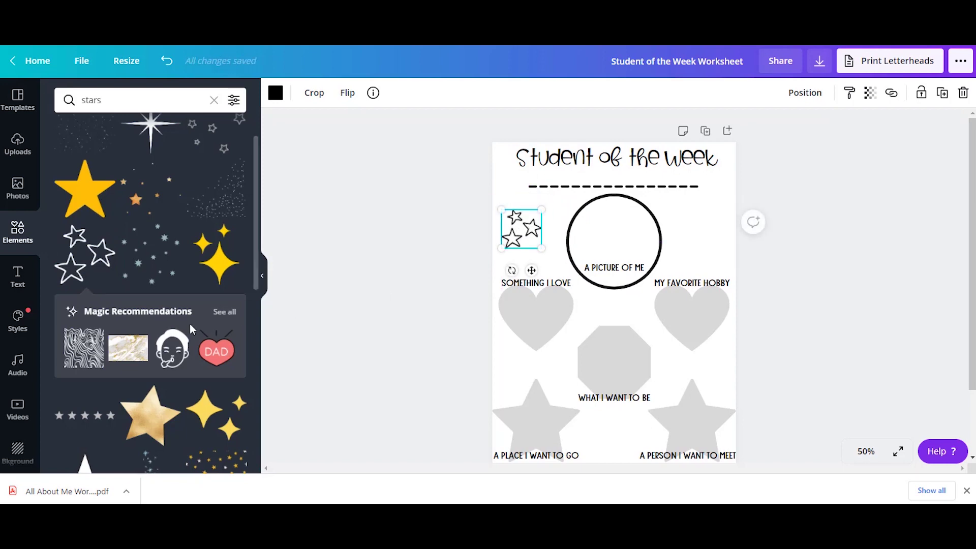
pyautogui.click(386, 203)
pyautogui.click(518, 230)
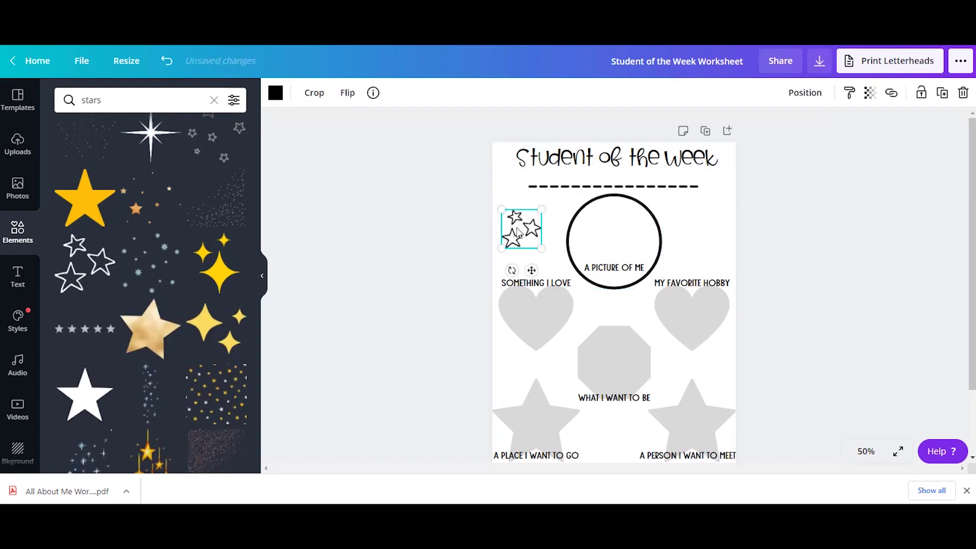
# Flip the stars horizontally and paste a copy beside the circle.
pyautogui.rightClick(529, 231)
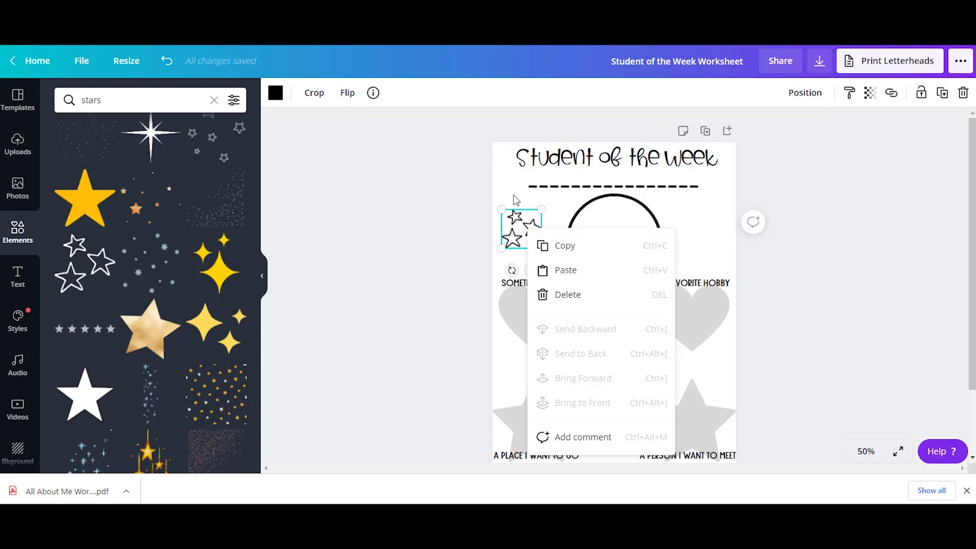
pyautogui.click(516, 203)
pyautogui.click(518, 230)
pyautogui.click(347, 92)
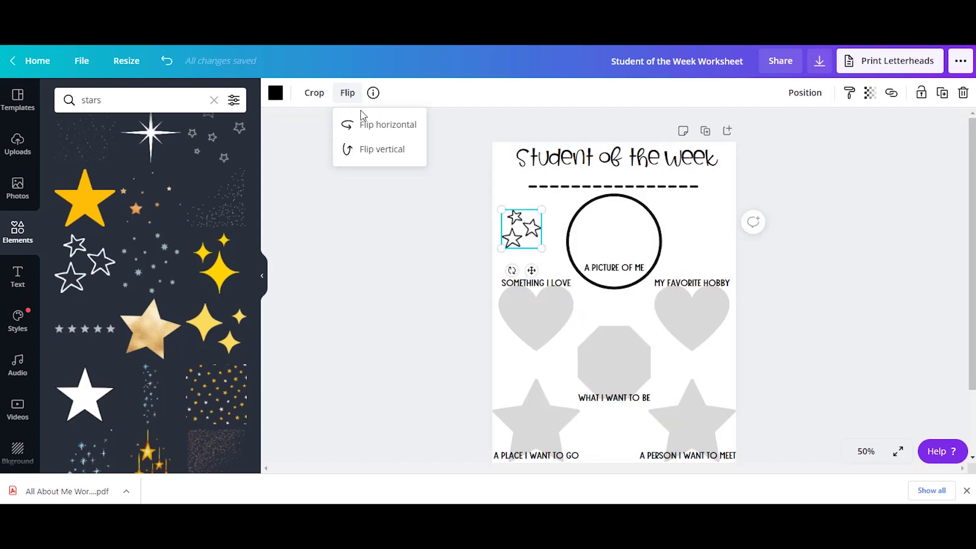
pyautogui.click(364, 128)
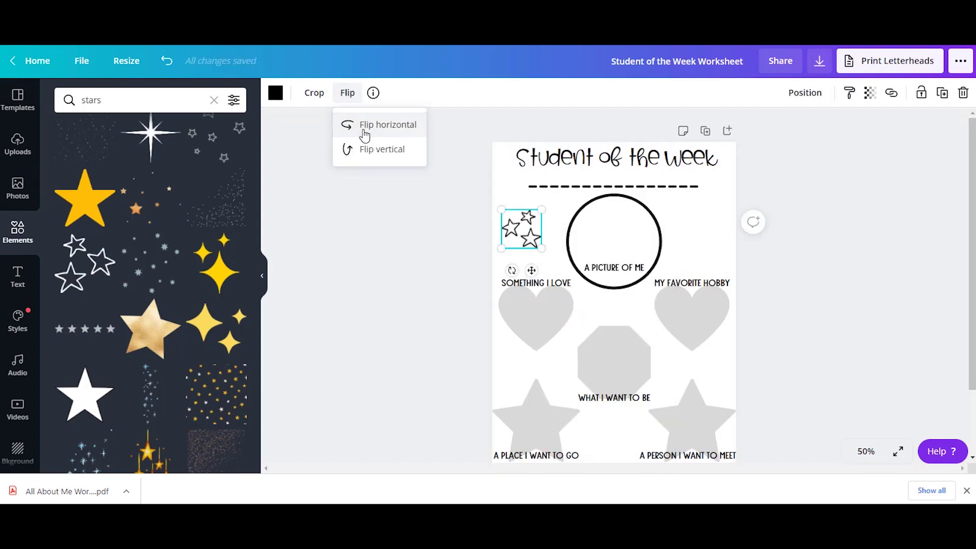
pyautogui.rightClick(529, 235)
pyautogui.click(556, 249)
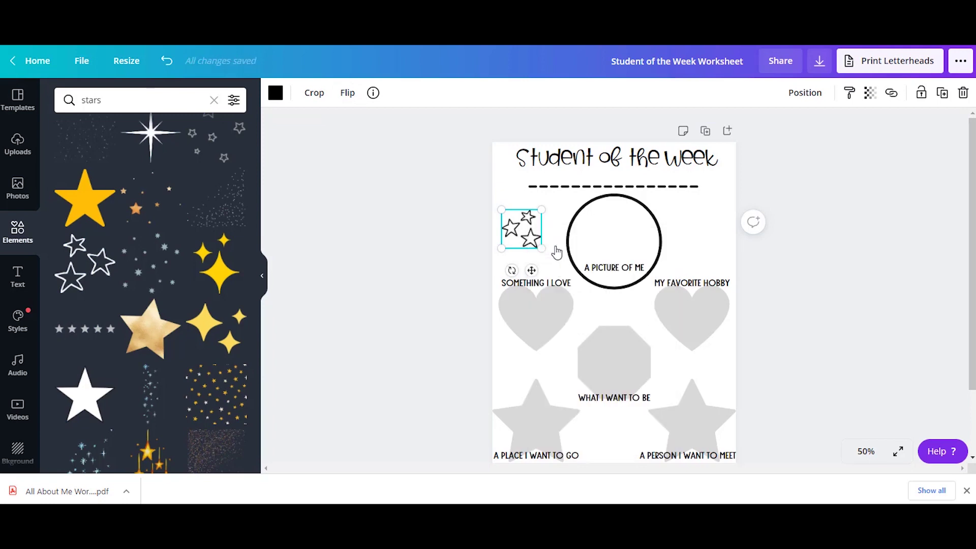
pyautogui.hotkey('ctrl', 'v')
pyautogui.moveTo(522, 226); pyautogui.dragTo(700, 223)
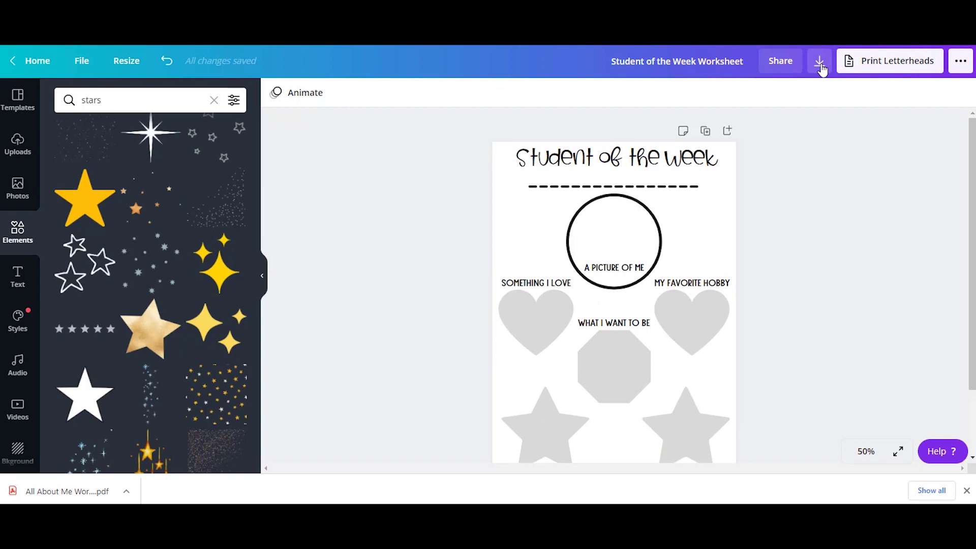
# Set the download file type to PDF Standard.
pyautogui.click(820, 62)
pyautogui.click(872, 152)
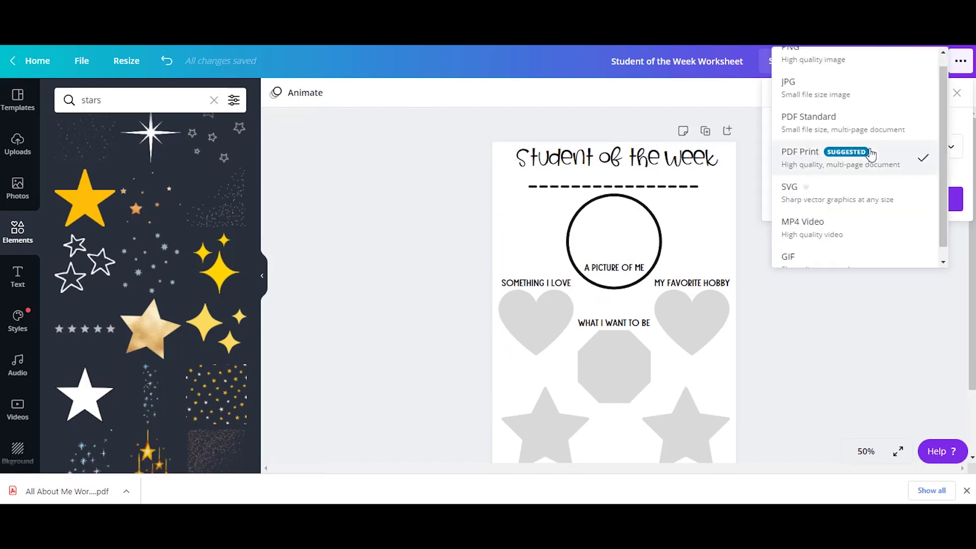
pyautogui.moveTo(940, 101); pyautogui.dragTo(938, 131)
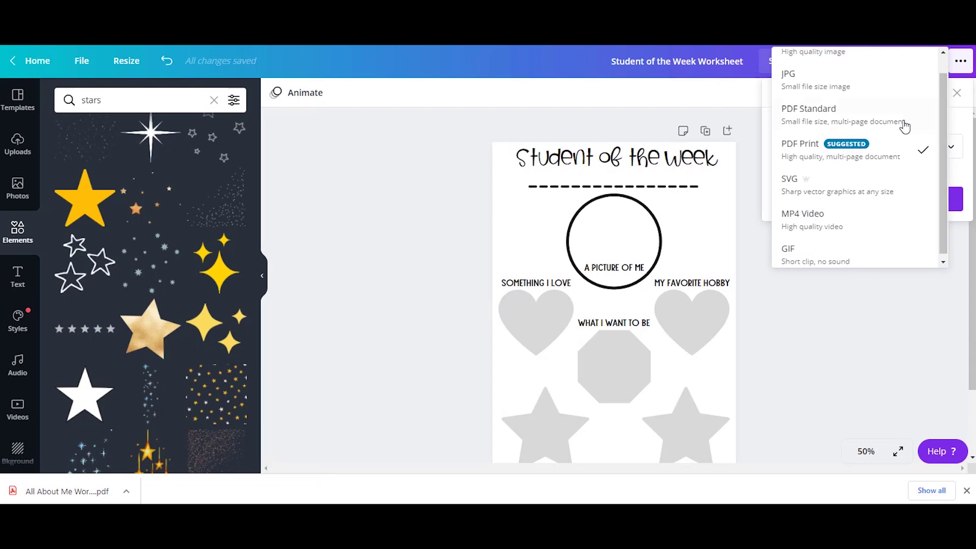
pyautogui.click(839, 110)
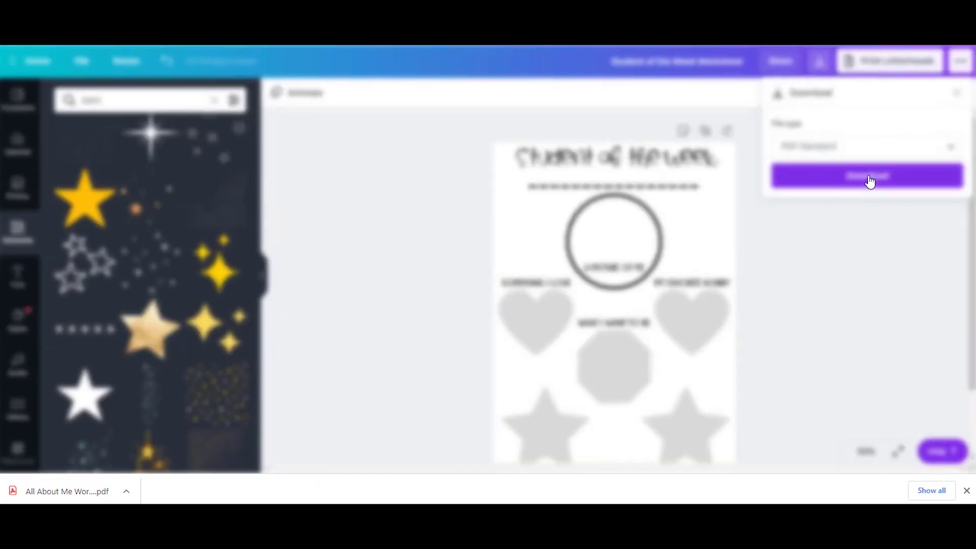